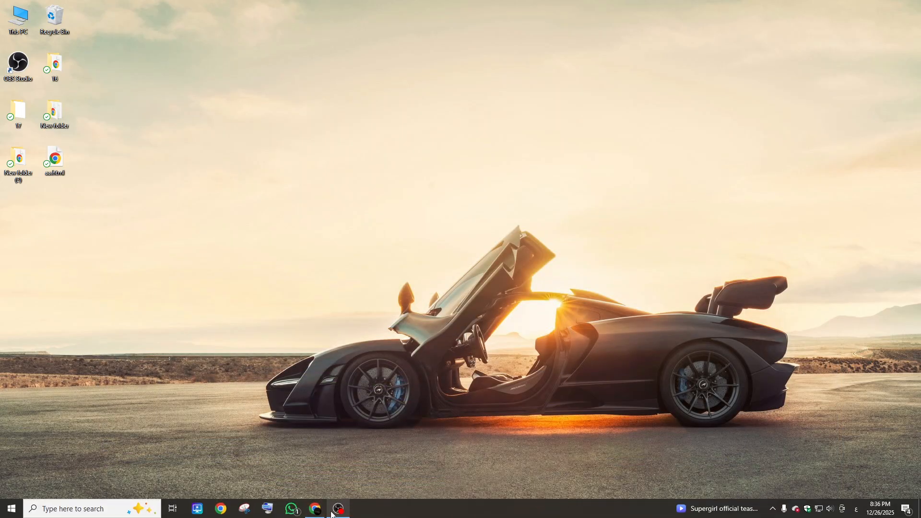
Step: Switch to the Google Meet call in Chrome and enlarge the shared presentation to full screen
click(316, 509)
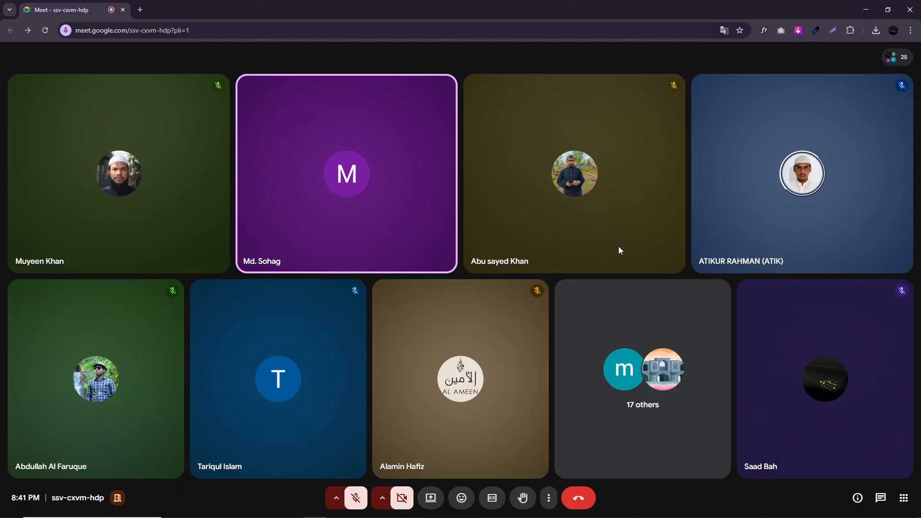
key(ctrl+e)
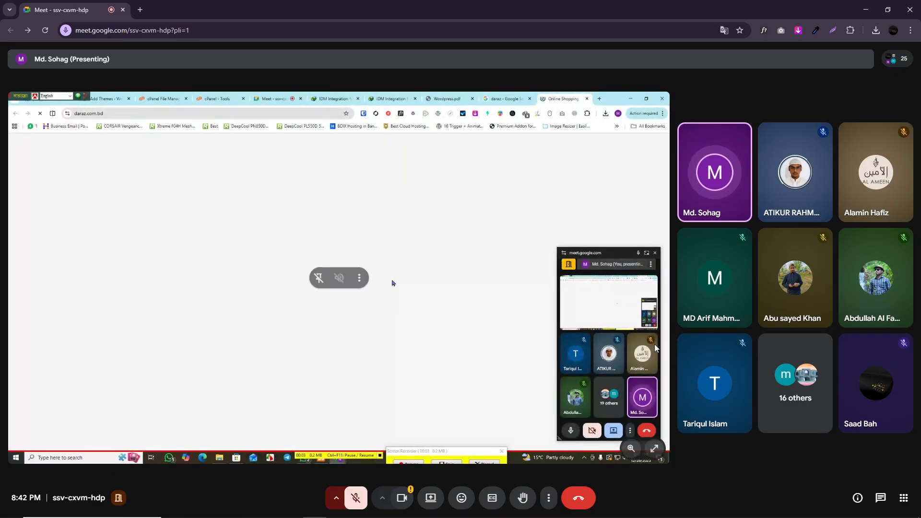
click(655, 452)
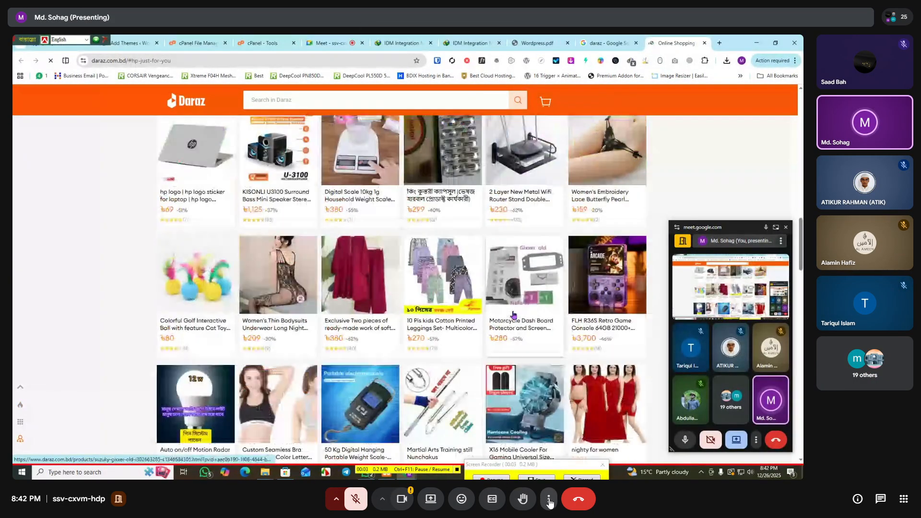
Step: Set the meeting's view layout to Spotlight
click(549, 498)
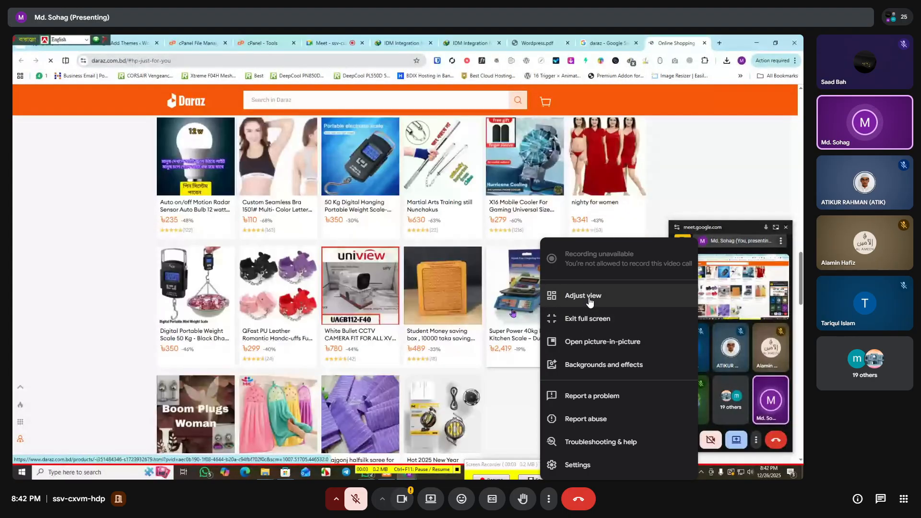
click(590, 297)
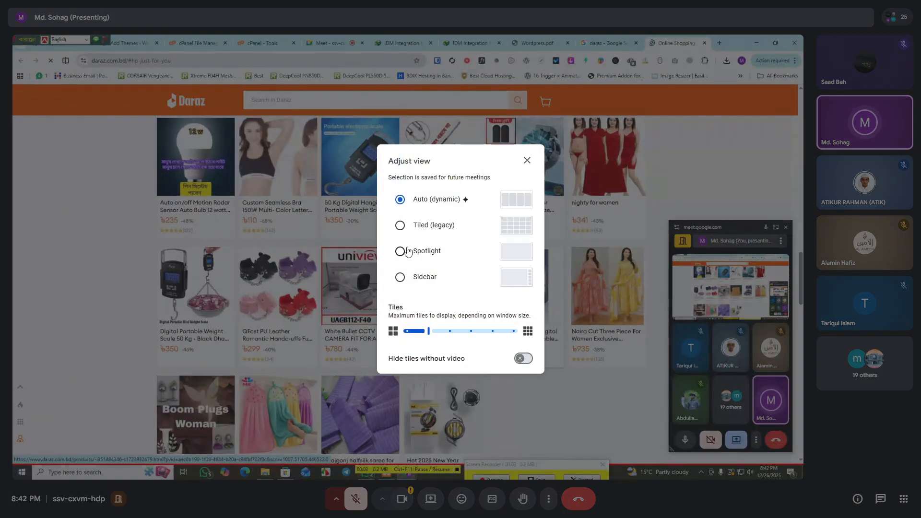
click(401, 250)
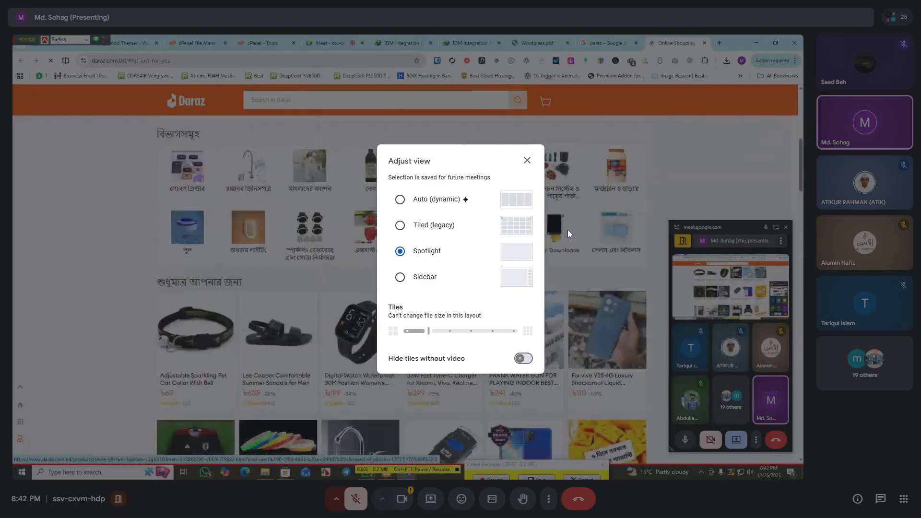
click(528, 160)
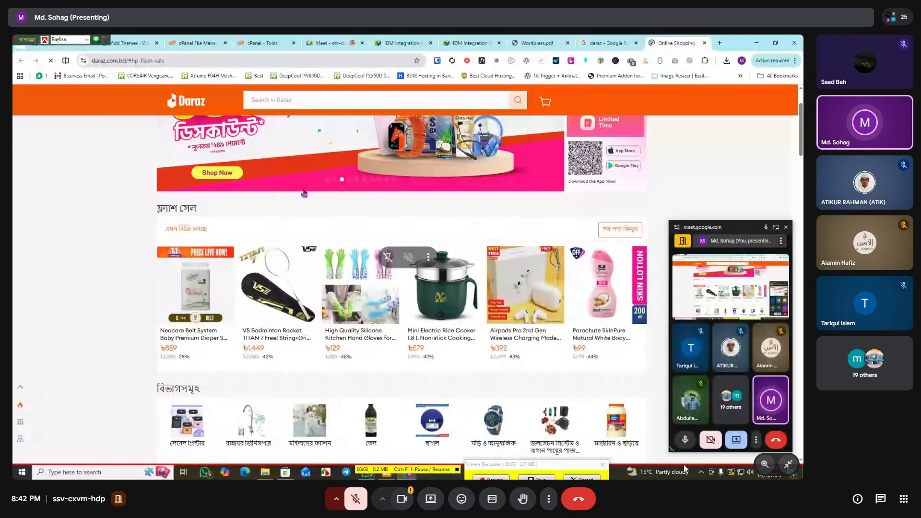
Step: Enable hiding of tiles without video in the meeting's view settings, and take the presentation out of full screen
click(548, 499)
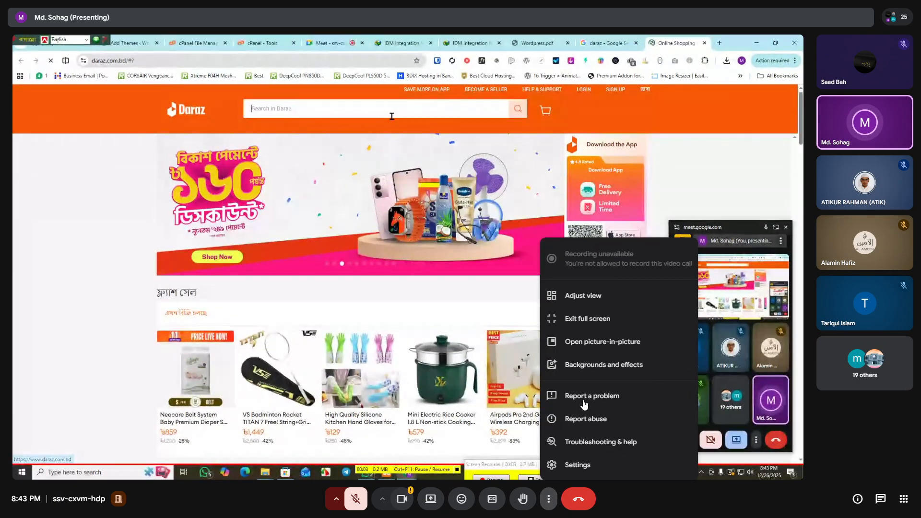
click(583, 297)
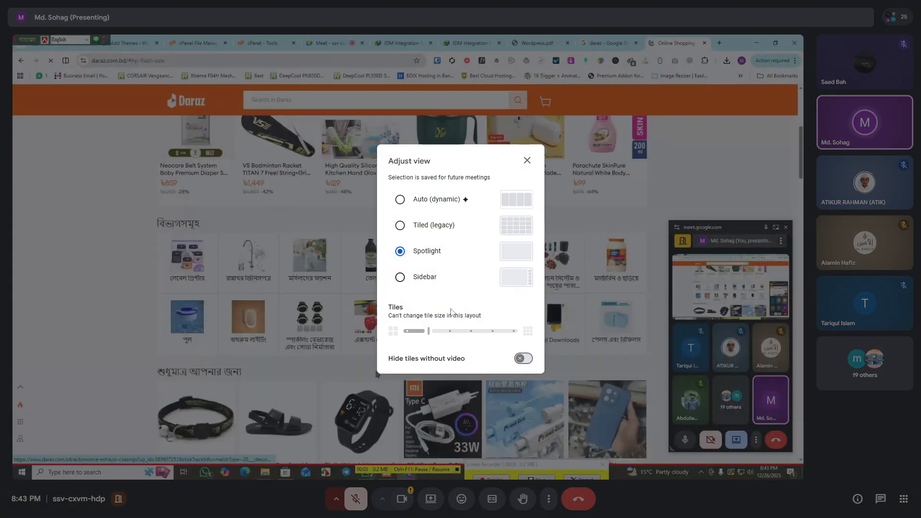
click(520, 360)
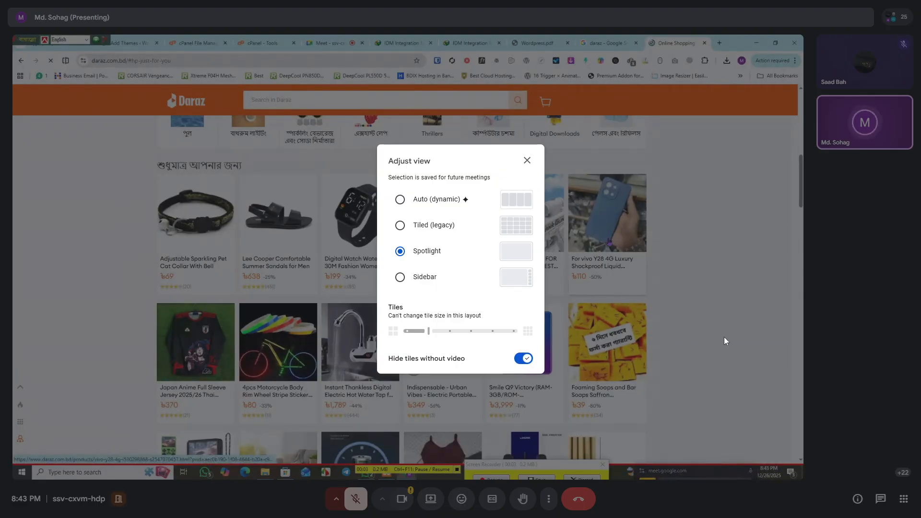
click(724, 337)
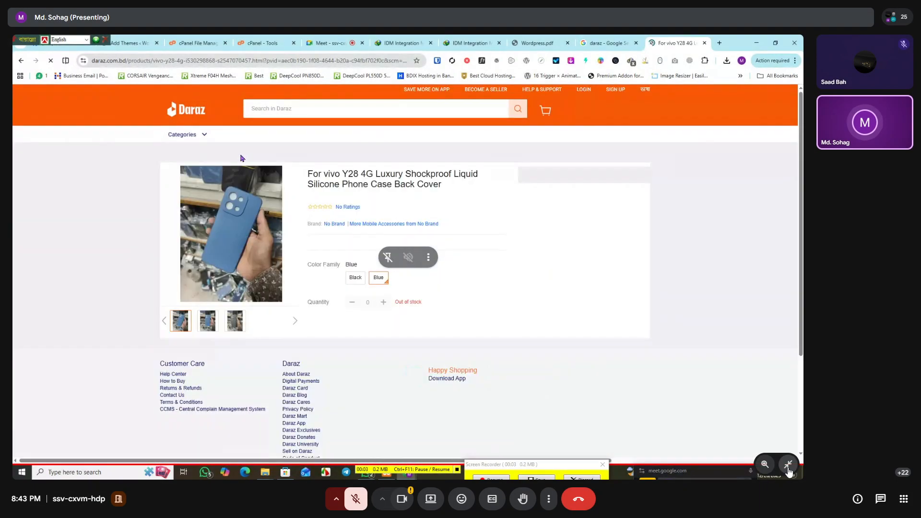
click(789, 465)
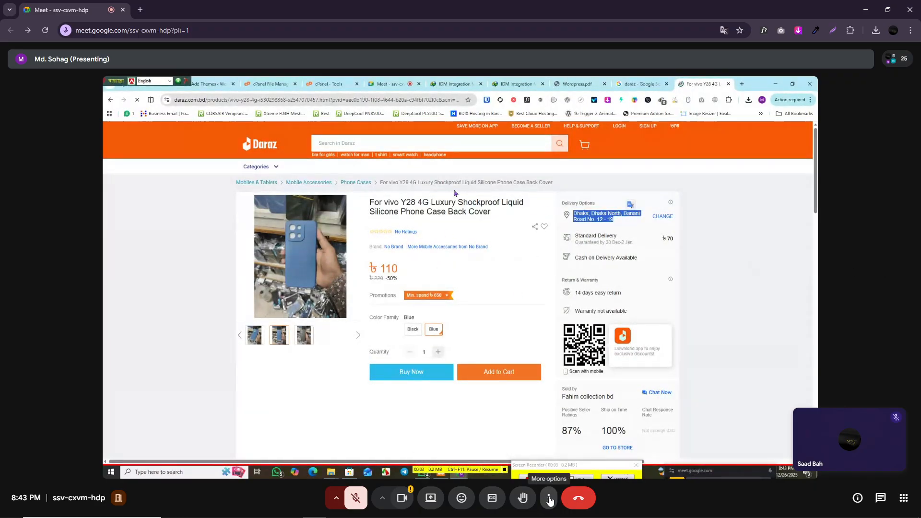
Step: Reopen the meeting's view settings and turn off hiding of tiles without video
triple_click(430, 211)
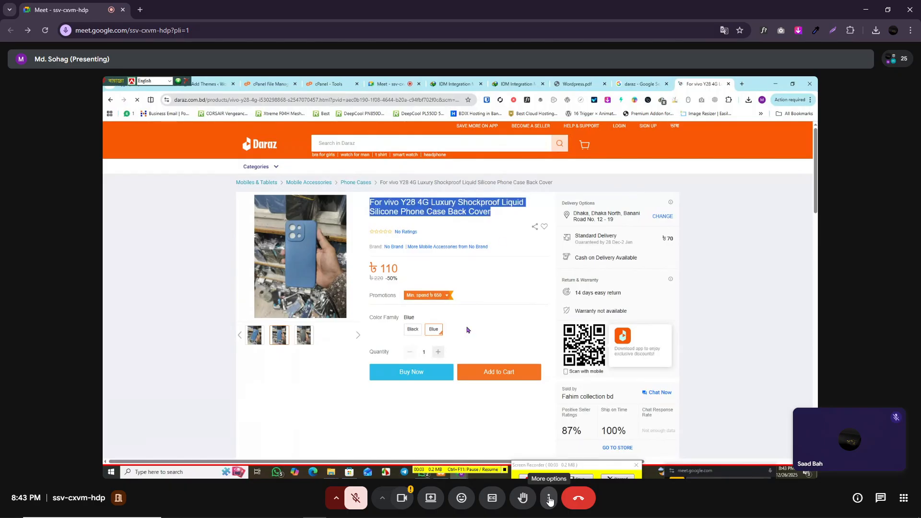
click(550, 500)
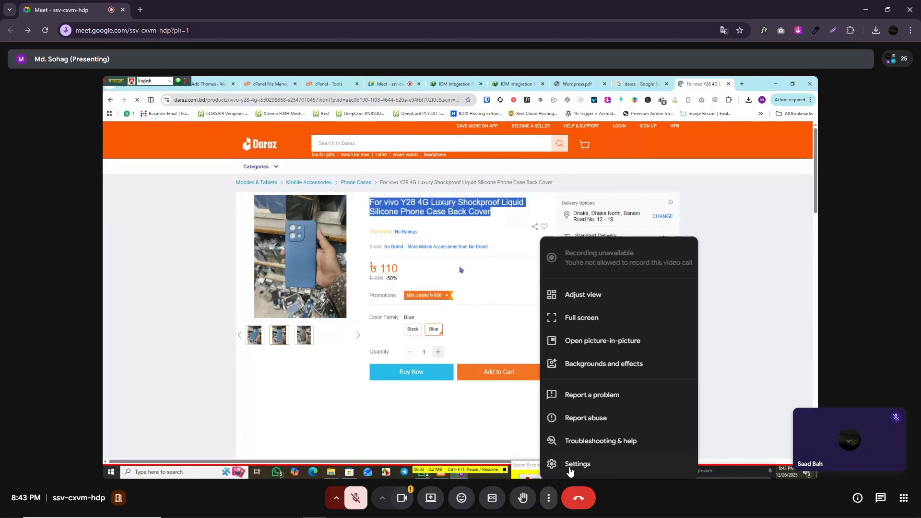
click(592, 296)
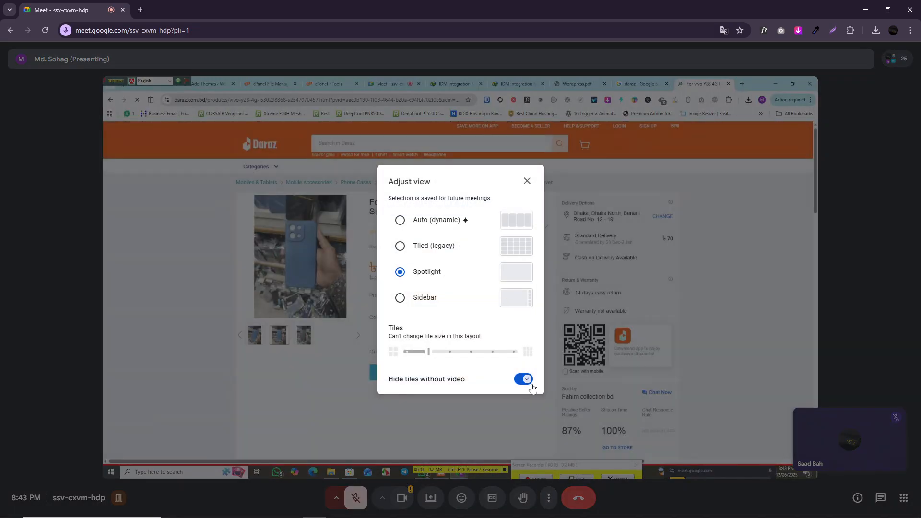
click(525, 380)
click(525, 380)
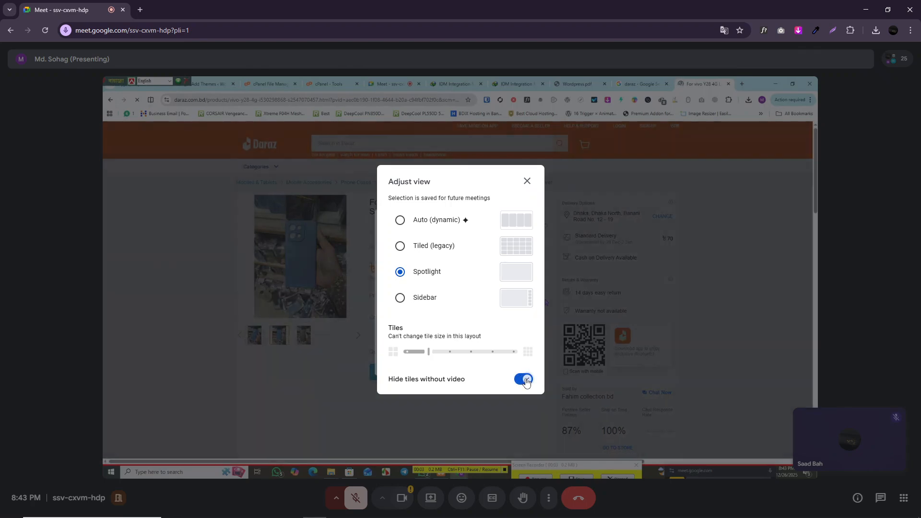
click(525, 380)
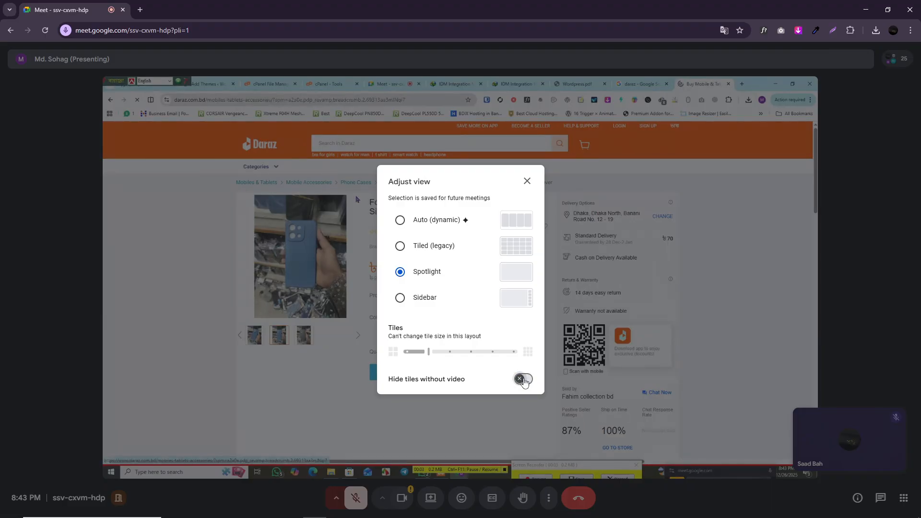
click(524, 380)
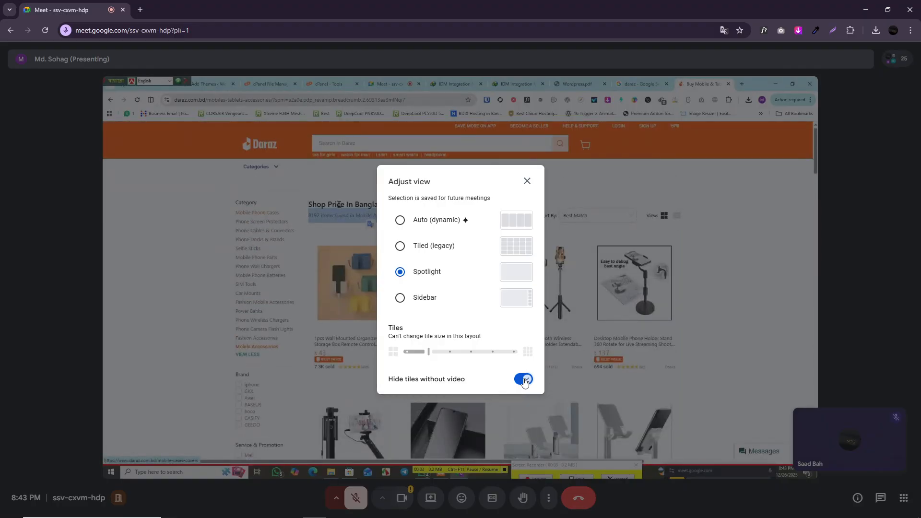
click(525, 380)
click(528, 189)
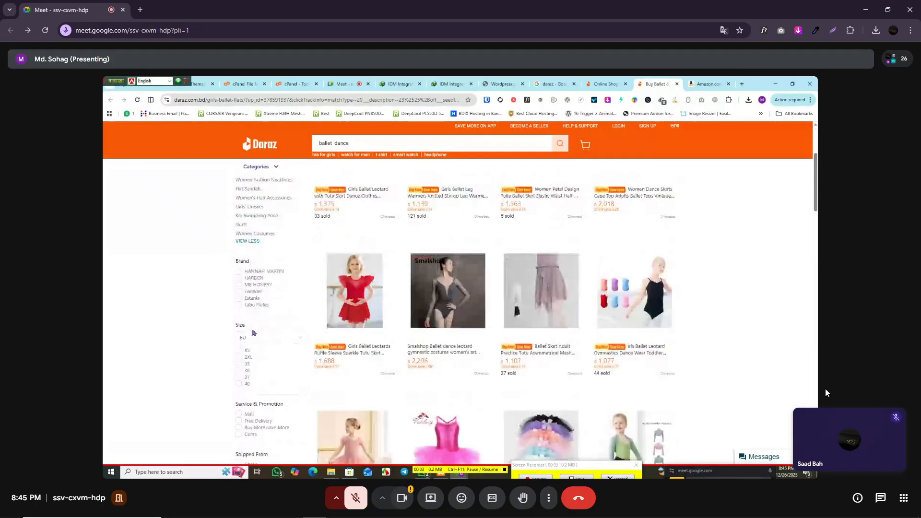
Step: Turn on the meeting camera with permission for this time only, and switch it off again
click(407, 498)
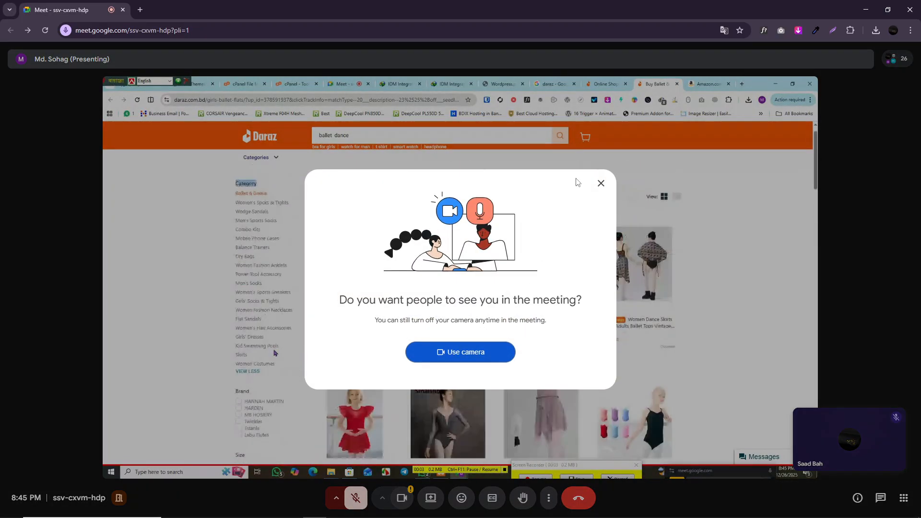
click(492, 347)
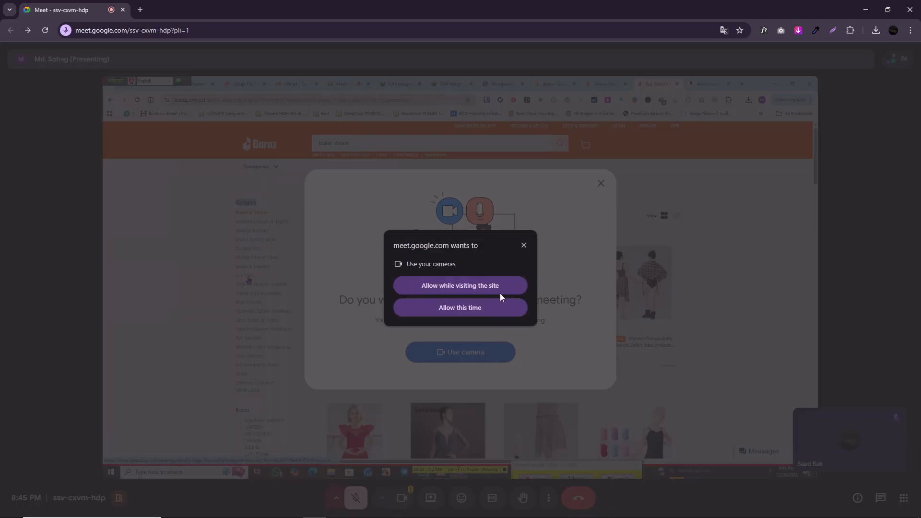
click(486, 307)
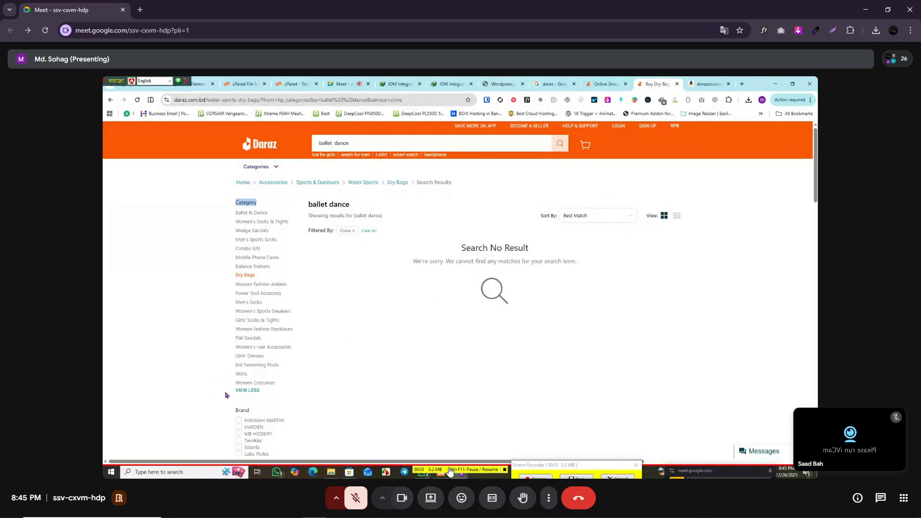
click(394, 499)
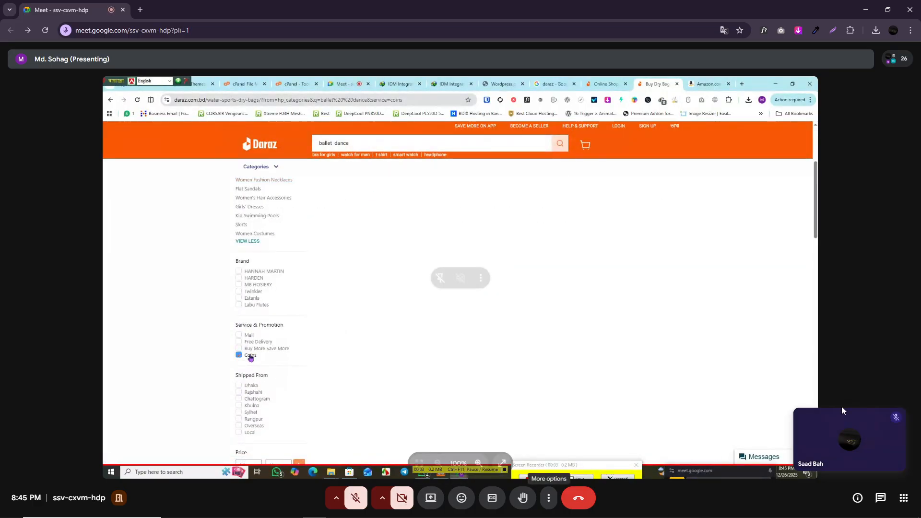
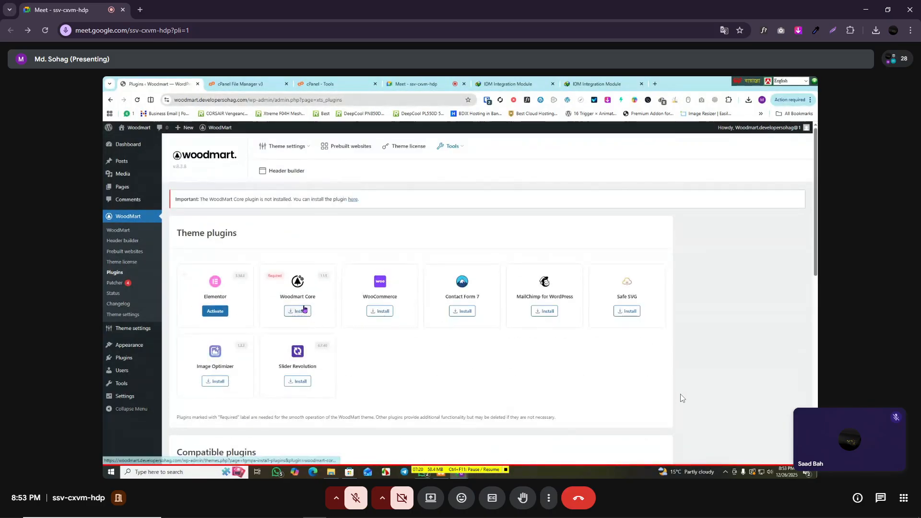
Step: Install the required WoodMart Core plugin from the link in the notice above the theme plugins
click(294, 307)
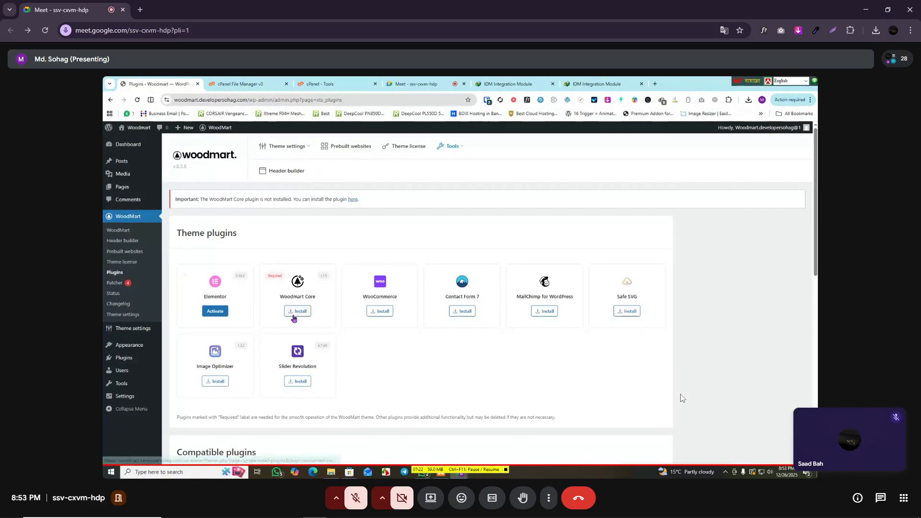
drag(205, 200, 290, 206)
click(304, 201)
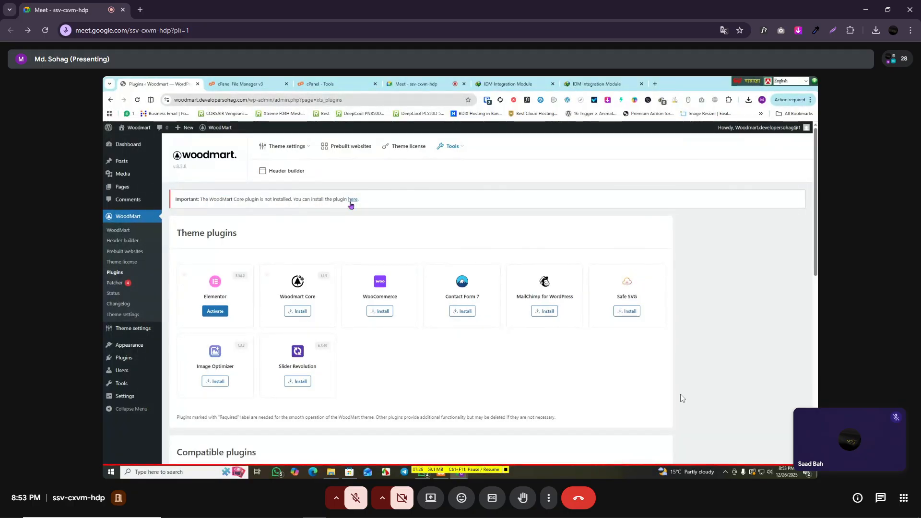
drag(176, 200, 289, 198)
click(317, 198)
click(353, 200)
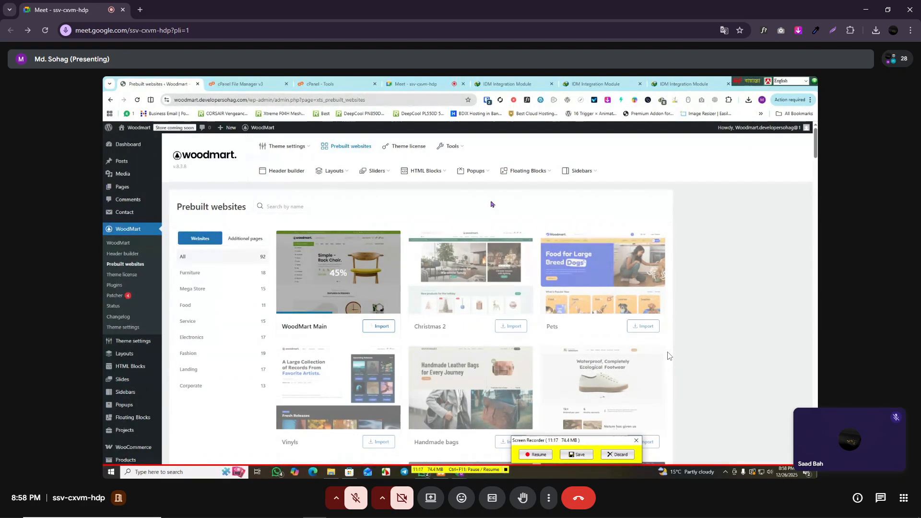
Step: Select the e-mail address in the WooCommerce setup wizard's store details and continue past that page
mouse_move(477, 155)
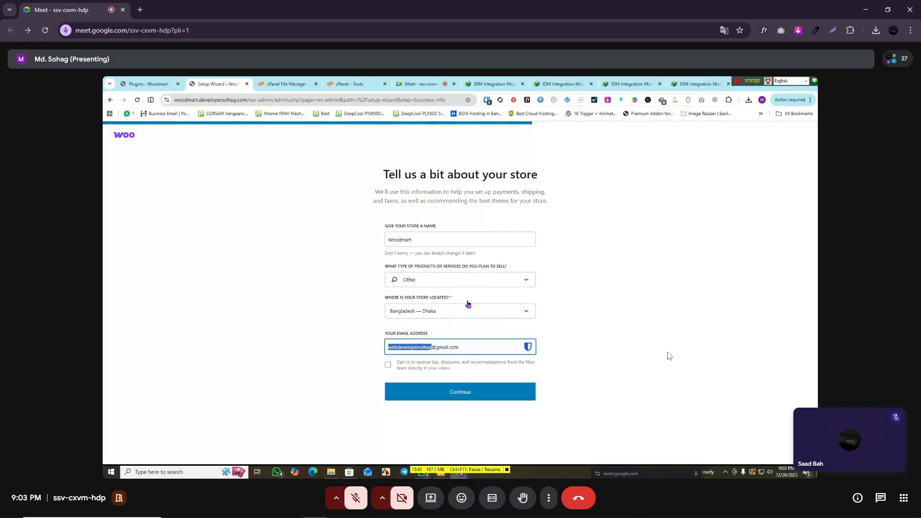
drag(467, 346, 294, 354)
click(410, 398)
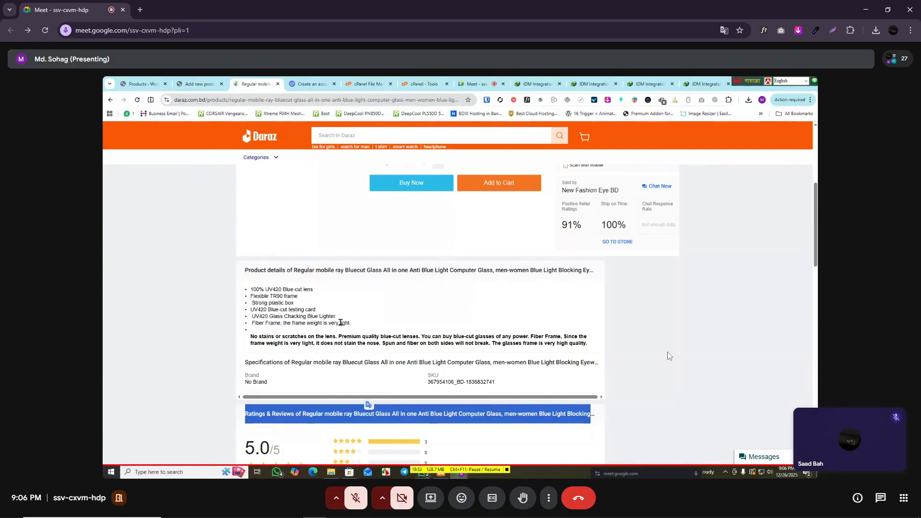
Step: Copy the last three bullet points of the Daraz product details into the new product's short description
drag(351, 325, 308, 324)
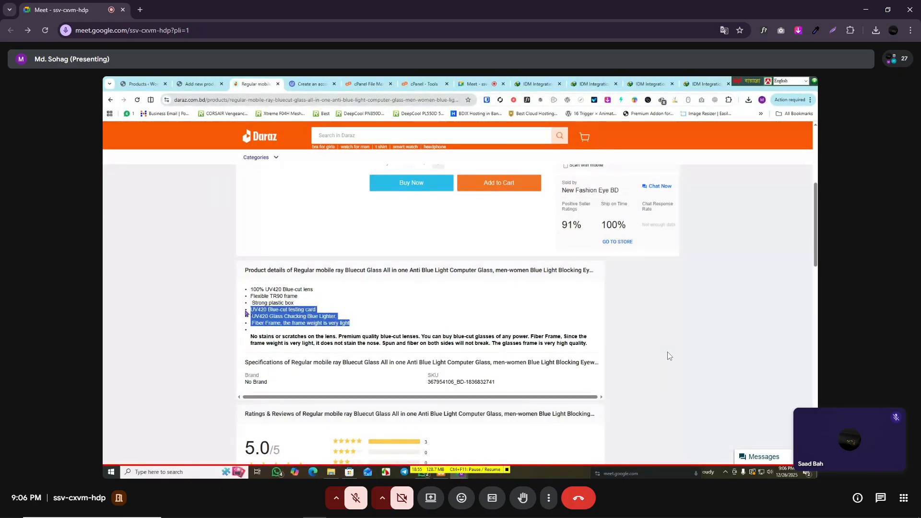
click(203, 84)
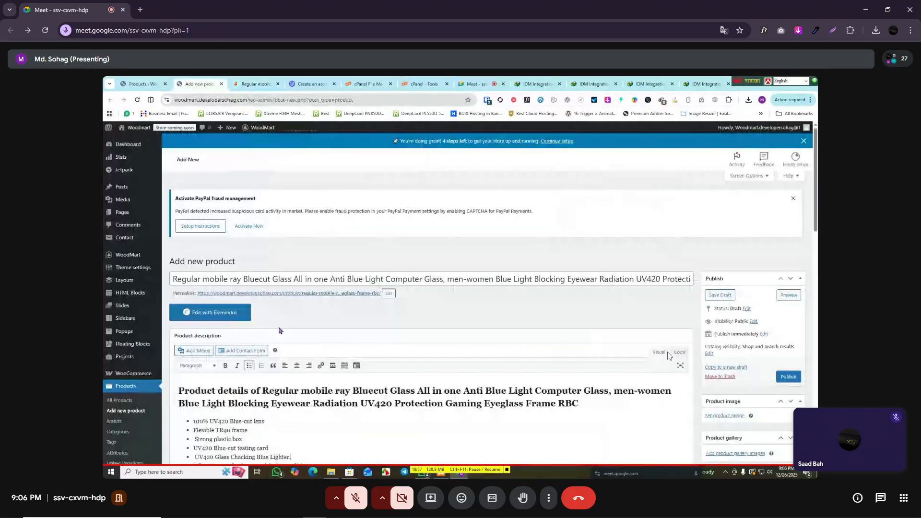
scroll(279, 370, down, 9)
scroll(338, 341, down, 4)
text(UV420 Blue-cut testing card UV420 Glass Chacking Blue Lighter. Fiber Frame, the frame weight is very light)
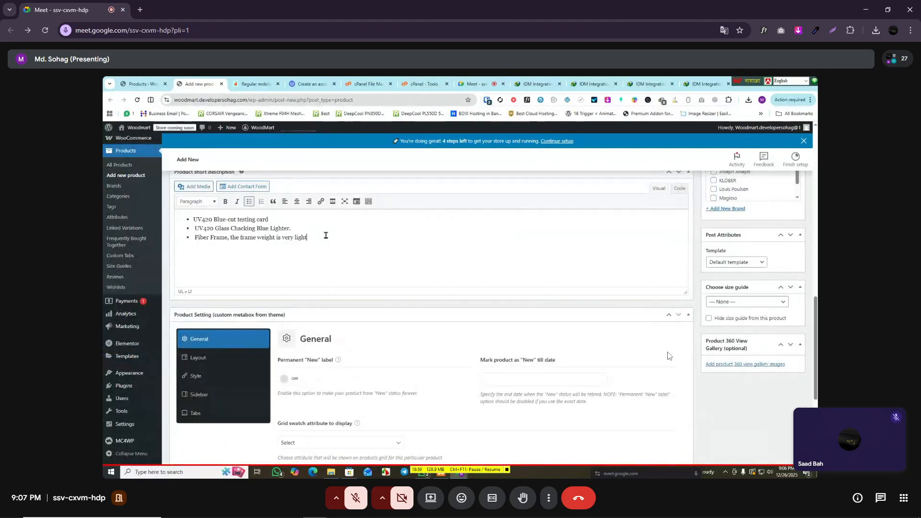
Step: Add the bold heading "Product Shrot Discription" above the bullet list in the product short description
key(Home)
key(Return)
key(Return)
text(Product )
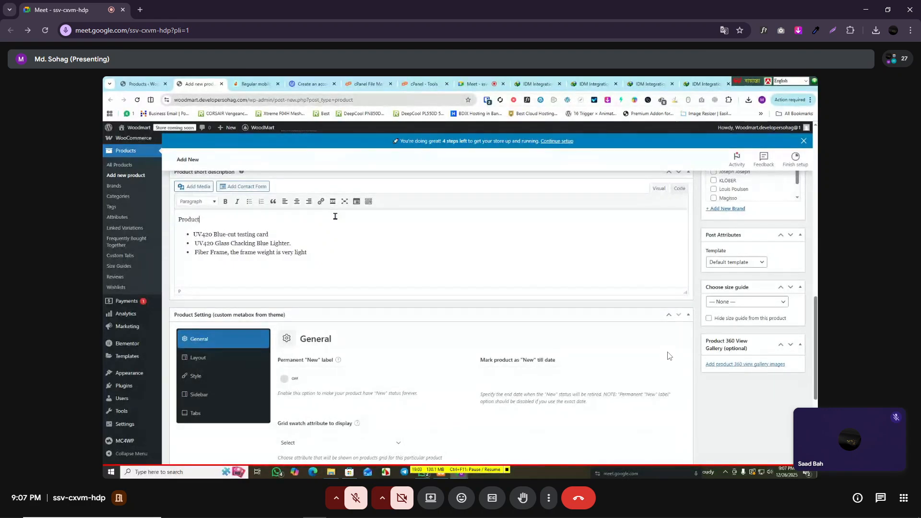
text(Shrot Discript)
key(shift+Home)
click(214, 201)
click(206, 270)
click(395, 268)
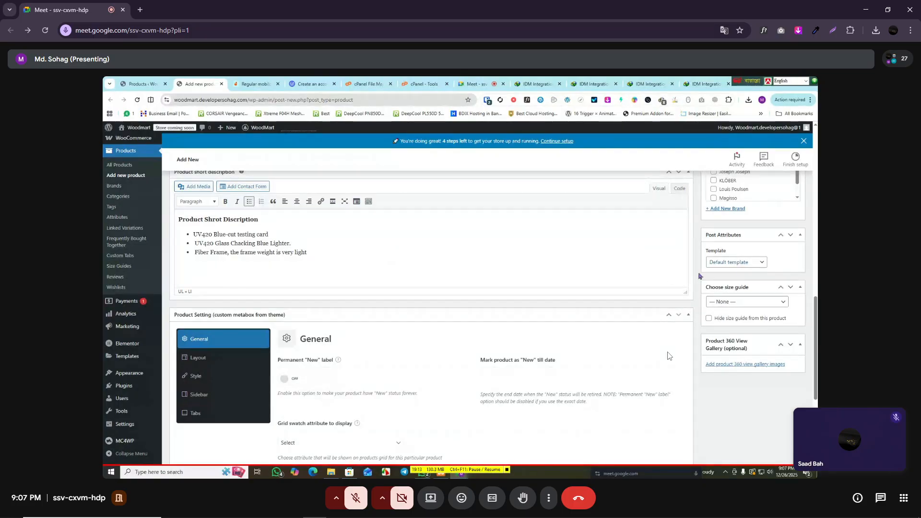
scroll(590, 305, up, 10)
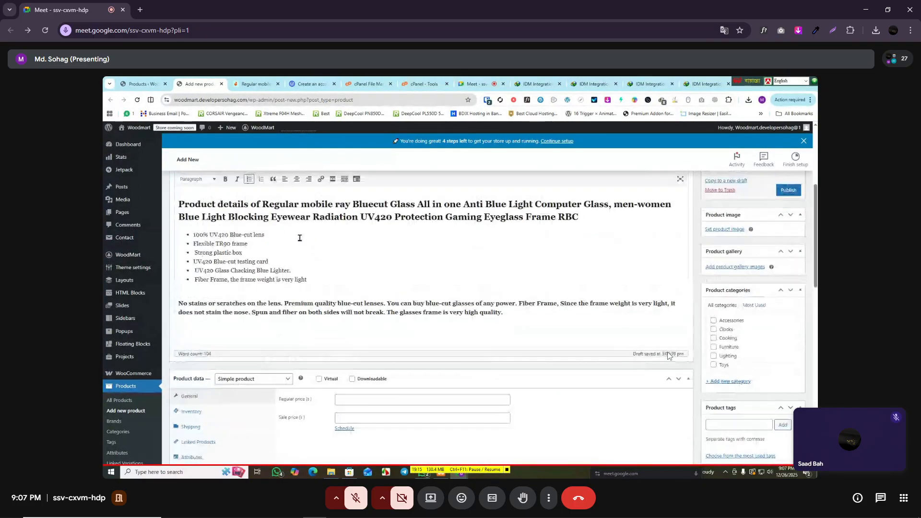
Step: Review the new product's full and short descriptions, and read the upload error in the product image dialog
scroll(668, 355, up, 2)
scroll(667, 355, down, 6)
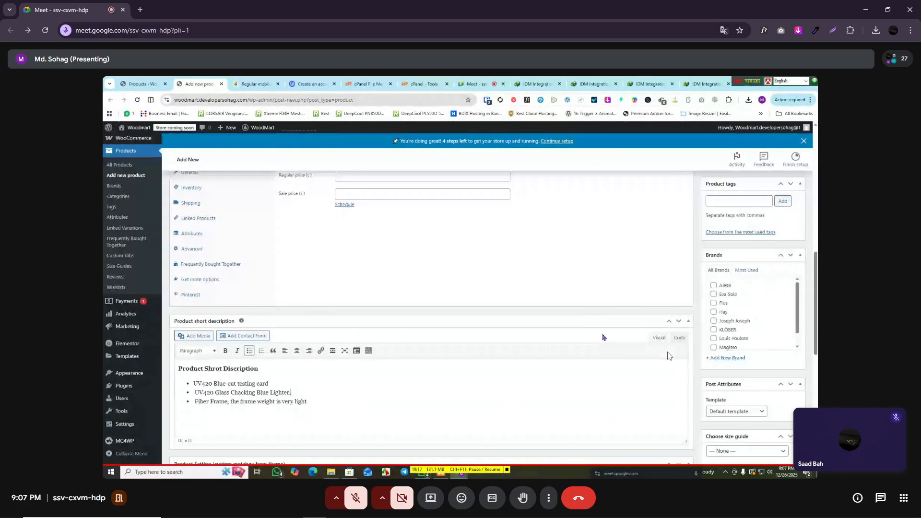
scroll(668, 355, down, 3)
scroll(668, 355, up, 2)
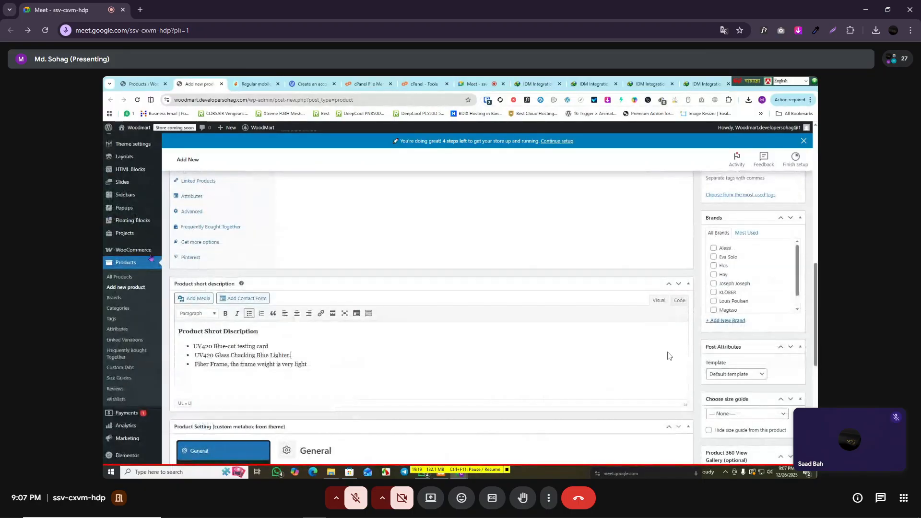
scroll(445, 332, up, 5)
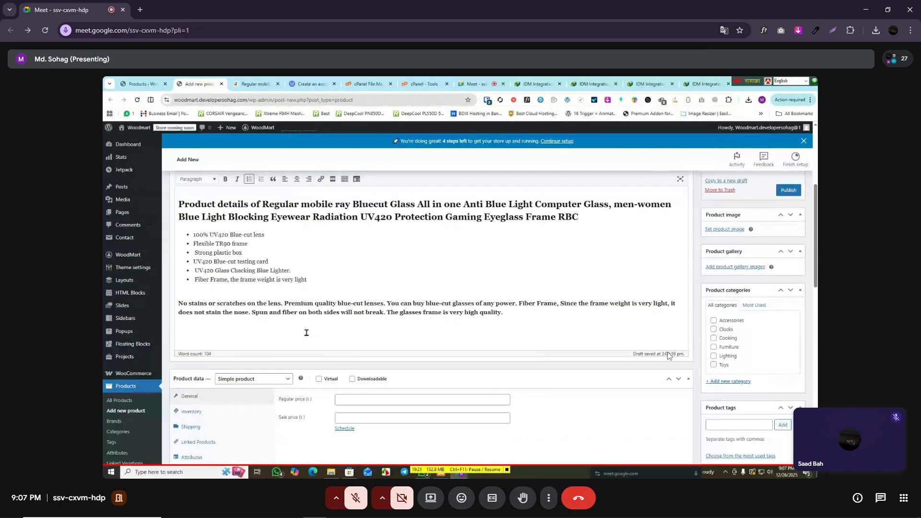
scroll(668, 355, down, 10)
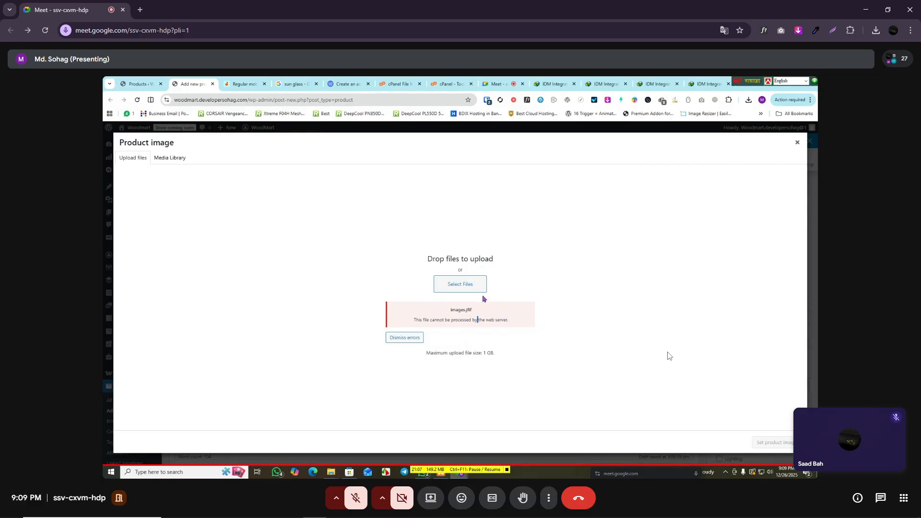
double_click(467, 310)
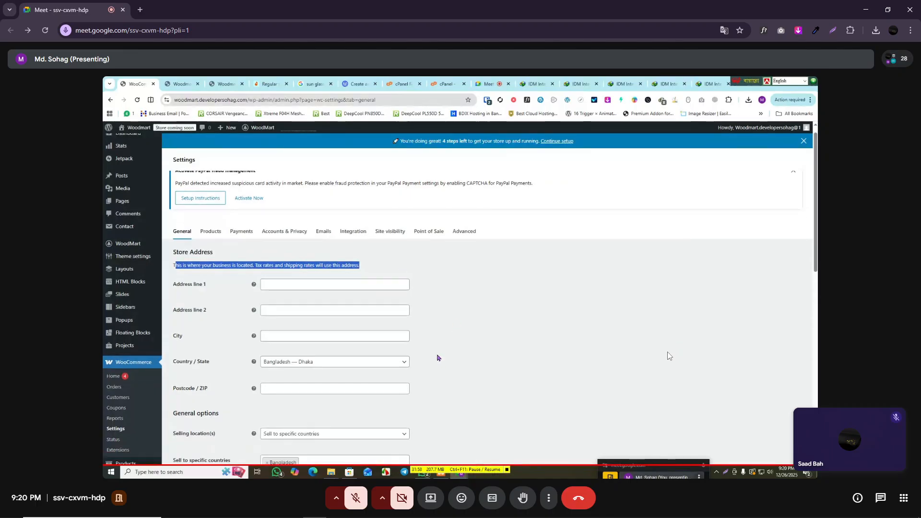
Step: Examine the WooCommerce general settings, from the store address fields down to the currency options
scroll(266, 348, down, 3)
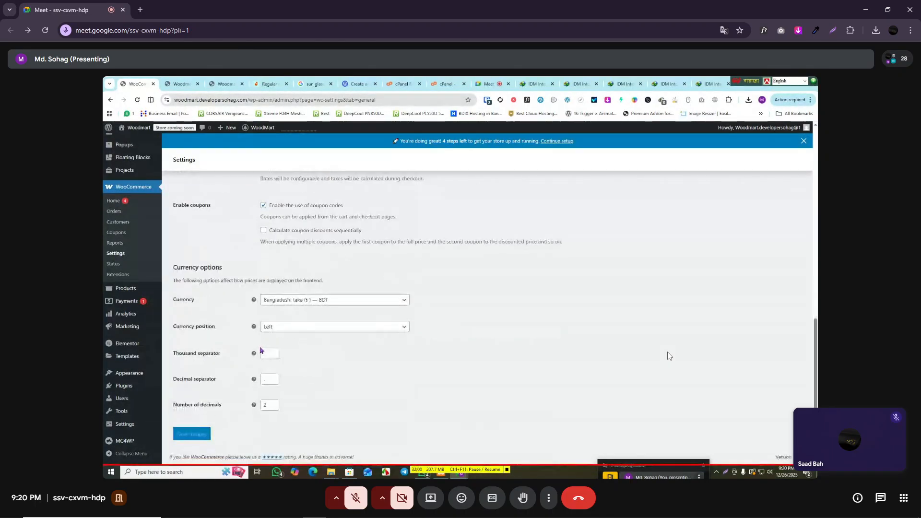
scroll(303, 346, up, 5)
scroll(303, 344, up, 7)
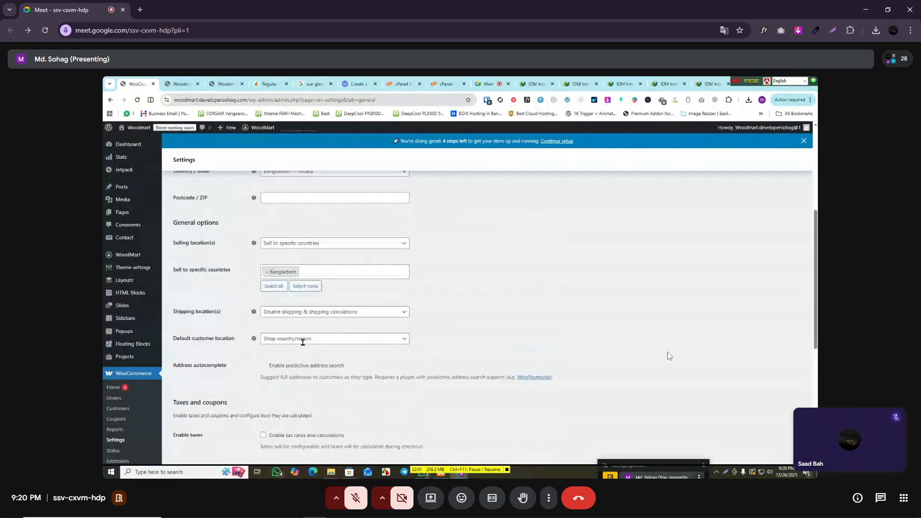
double_click(291, 283)
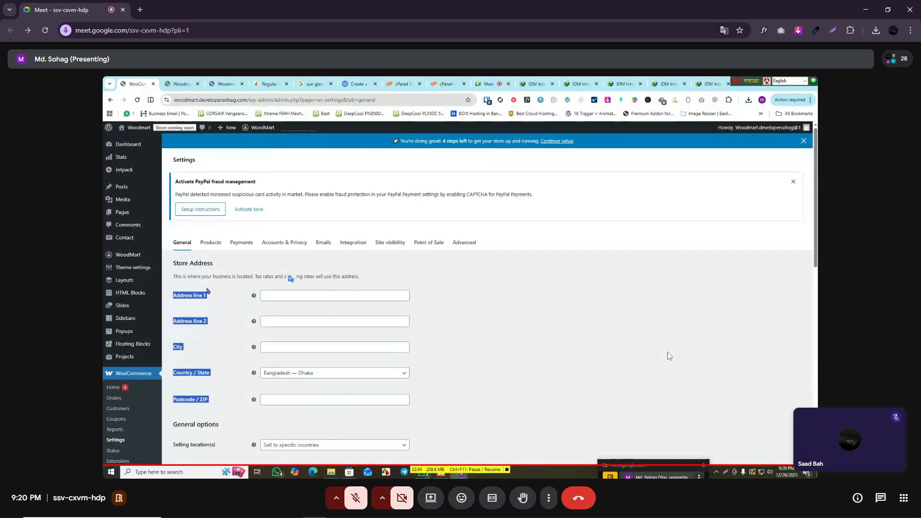
triple_click(192, 272)
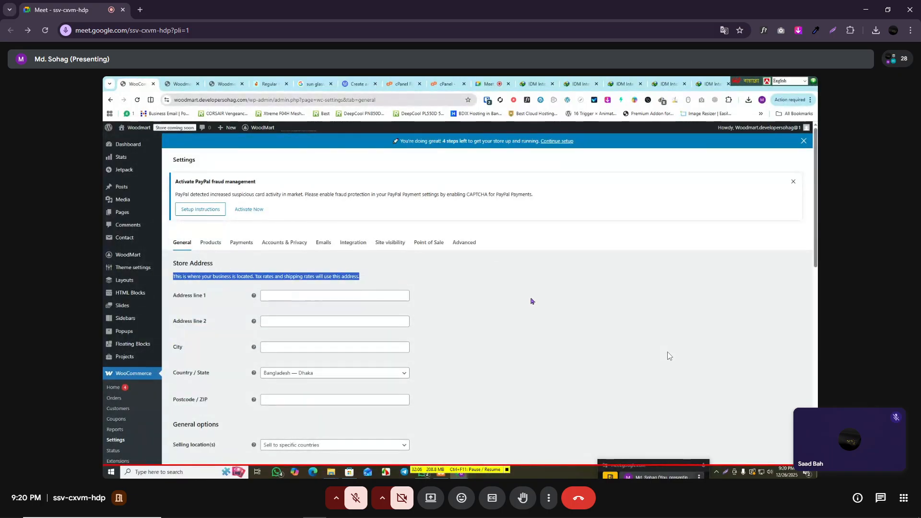
scroll(530, 301, down, 6)
scroll(529, 301, down, 4)
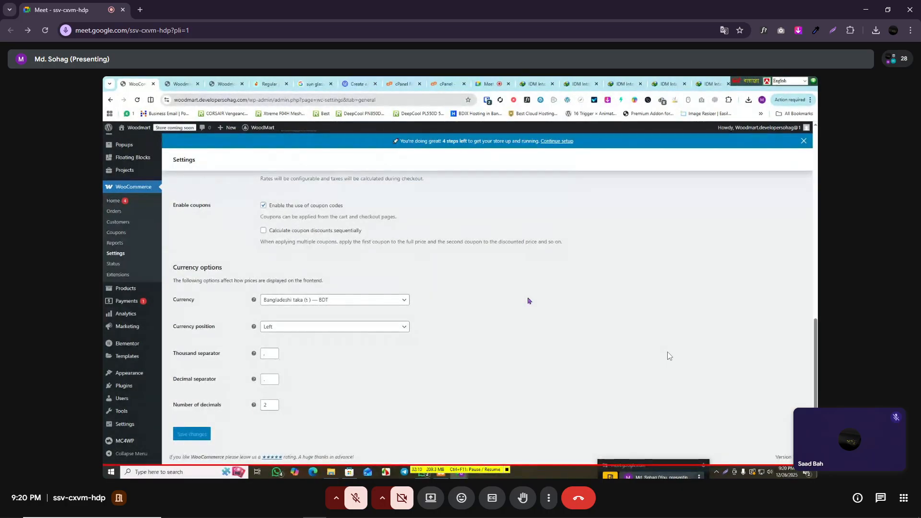
scroll(528, 301, up, 10)
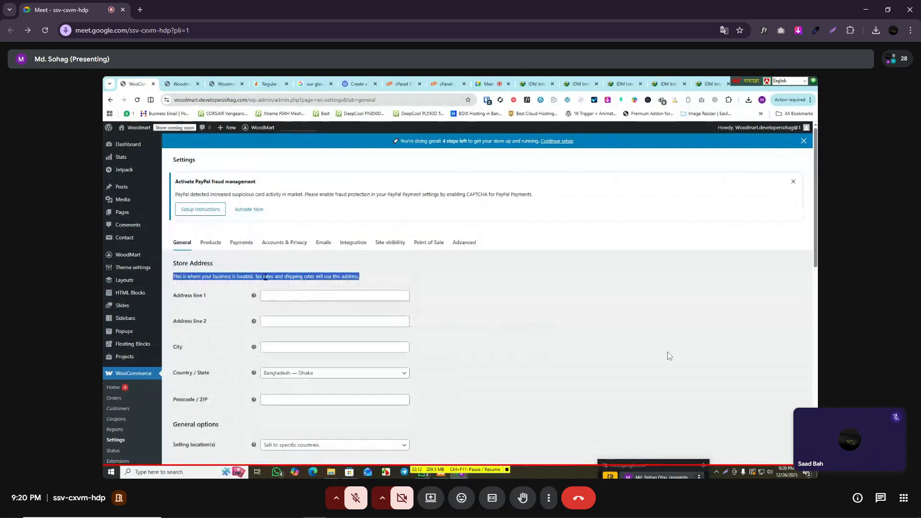
Step: Read the explanation under Store Address and the PayPal fraud management notice in the general settings
triple_click(264, 276)
double_click(222, 277)
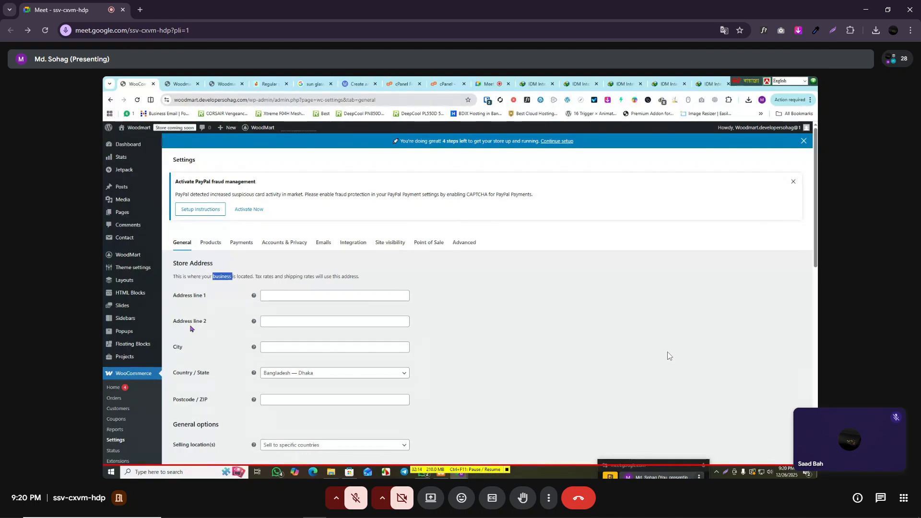
triple_click(222, 277)
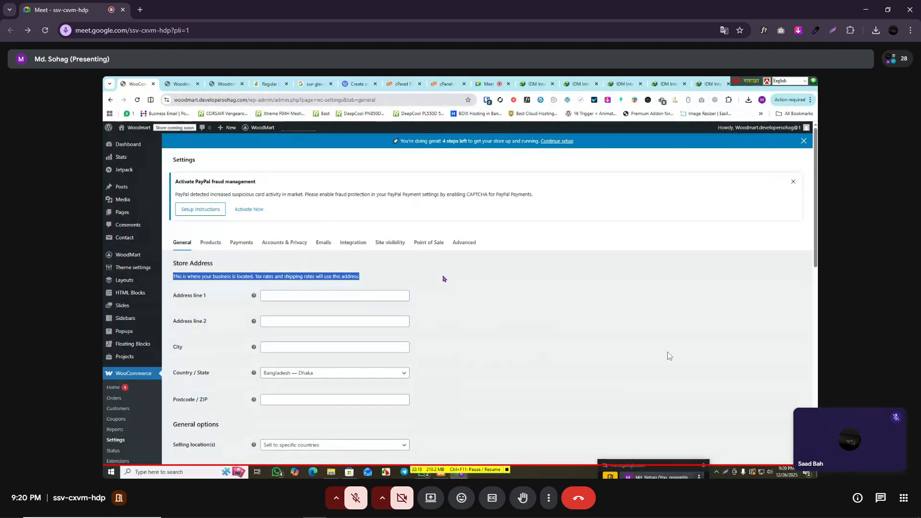
triple_click(453, 195)
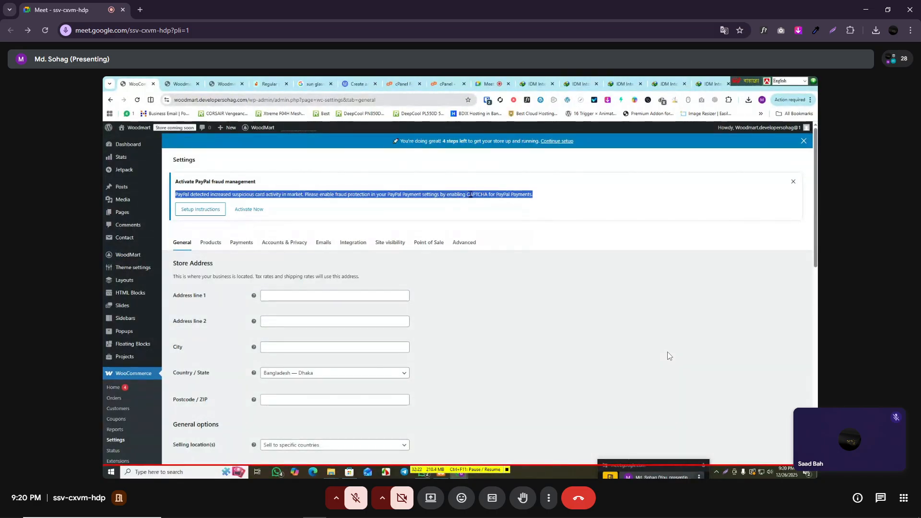
scroll(446, 331, down, 6)
scroll(447, 331, down, 3)
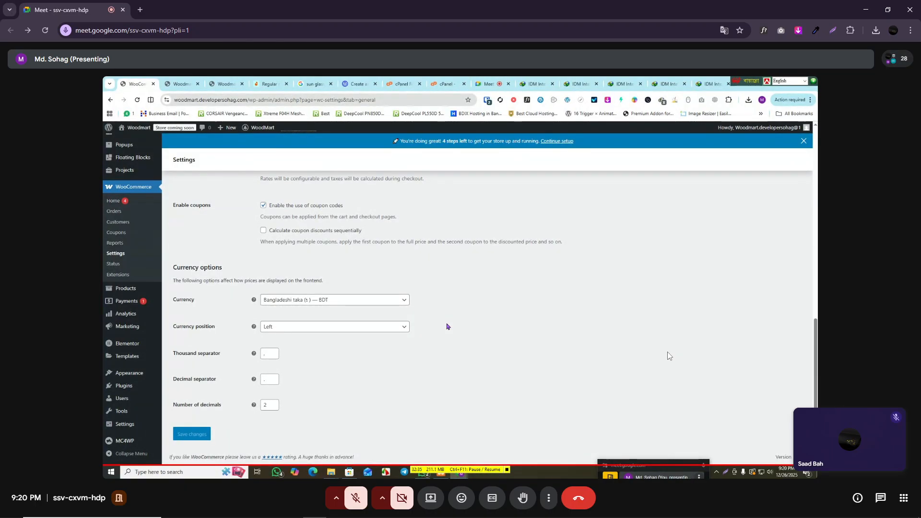
scroll(448, 332, up, 15)
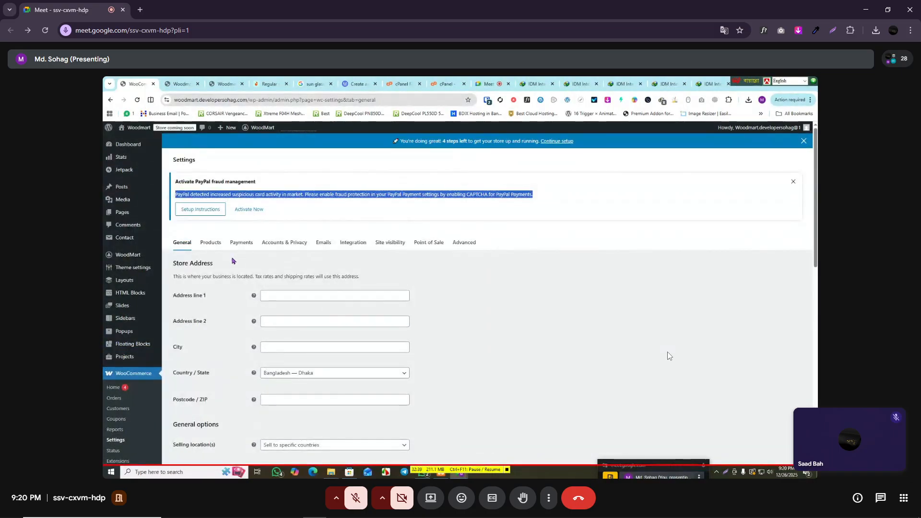
click(233, 278)
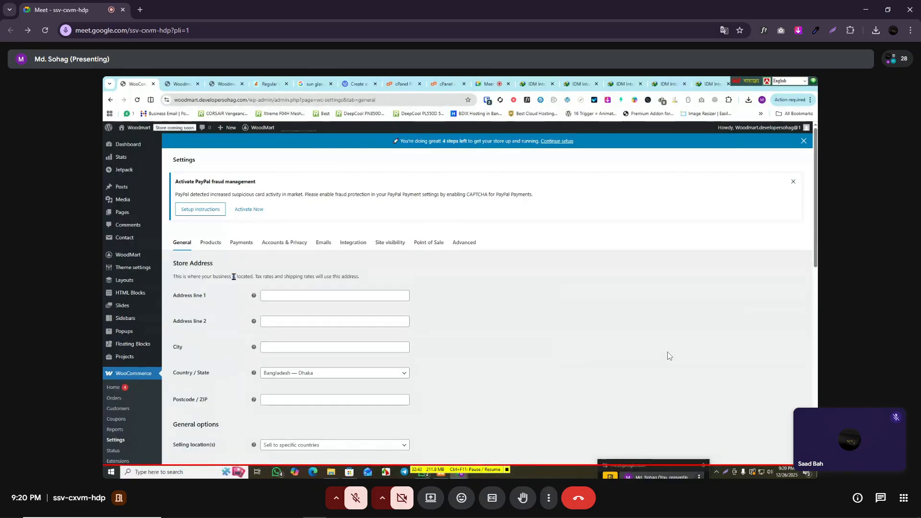
triple_click(255, 197)
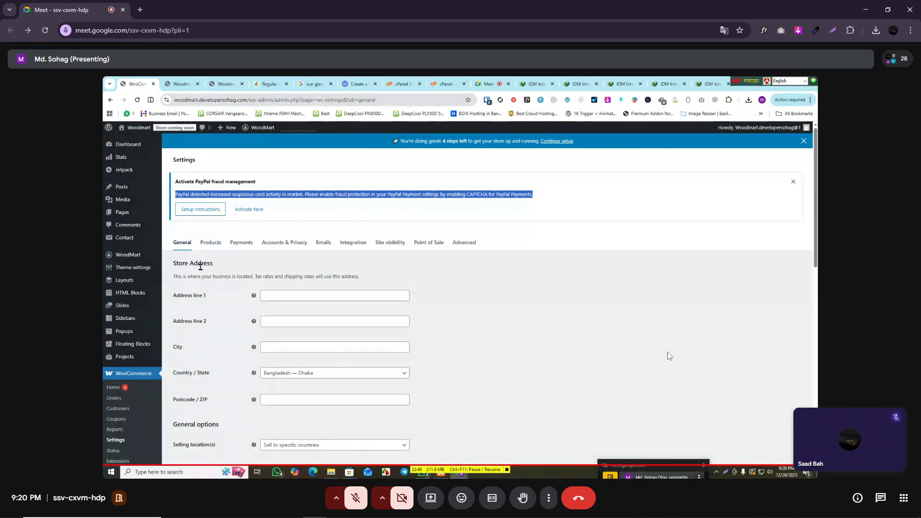
Step: Open the WooCommerce Products settings and examine the shop page setting and the inventory stock management options
click(210, 243)
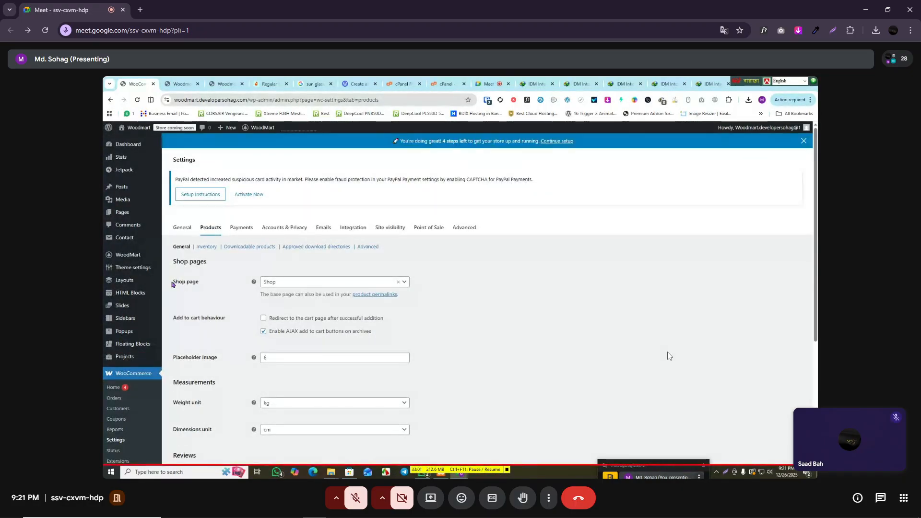
drag(173, 296, 201, 298)
click(181, 84)
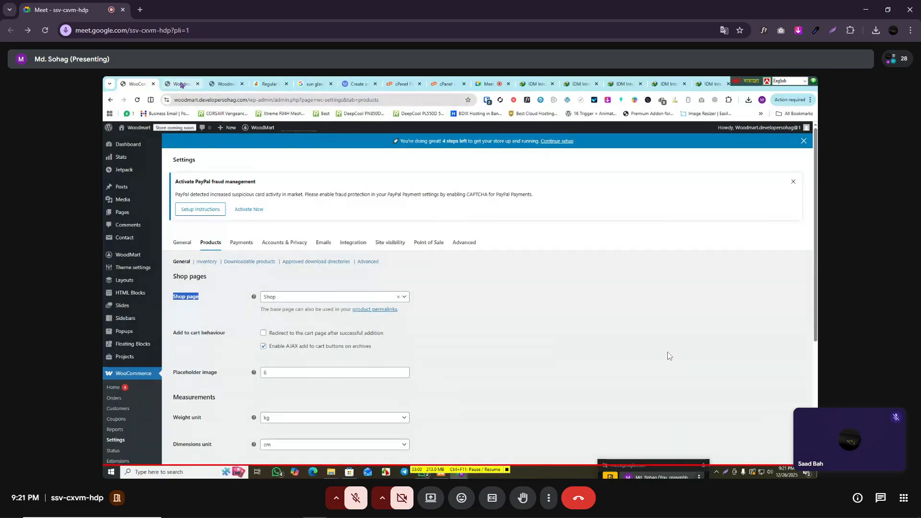
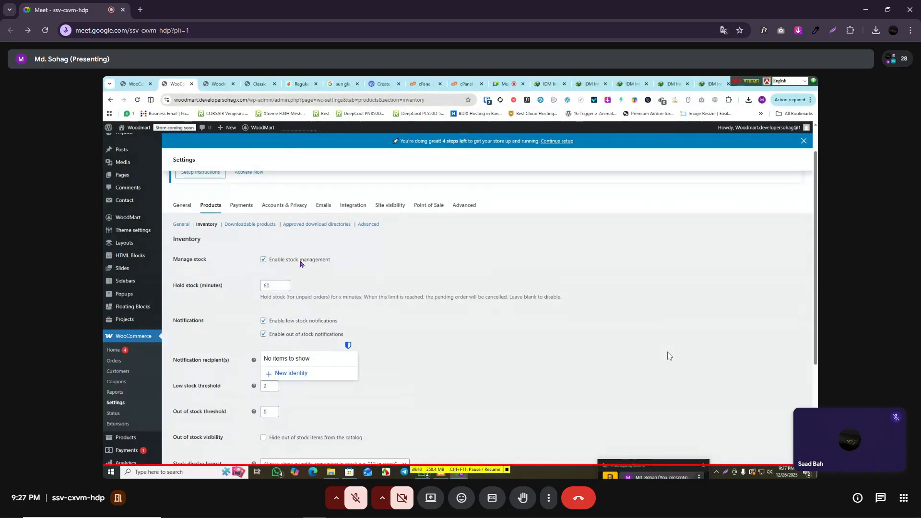
drag(173, 259, 211, 288)
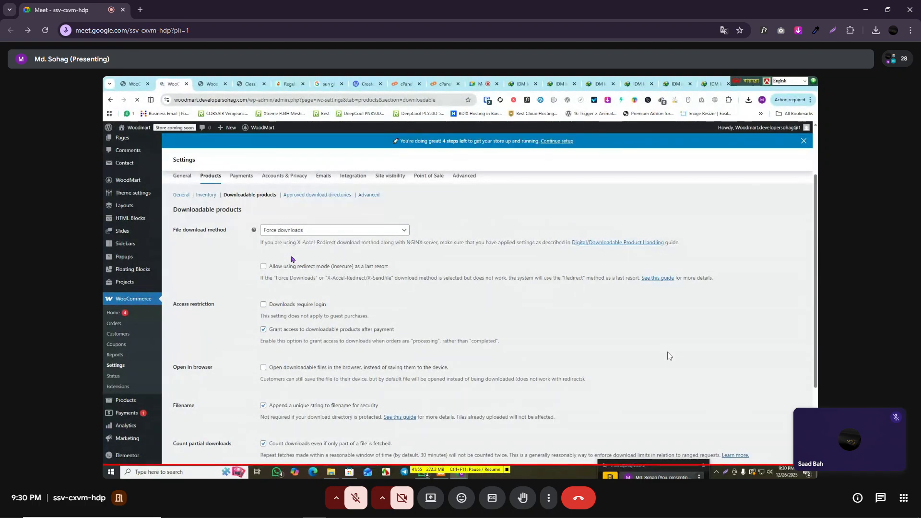
Step: Examine the available file download methods and the related note in the downloadable products settings
click(315, 224)
click(331, 205)
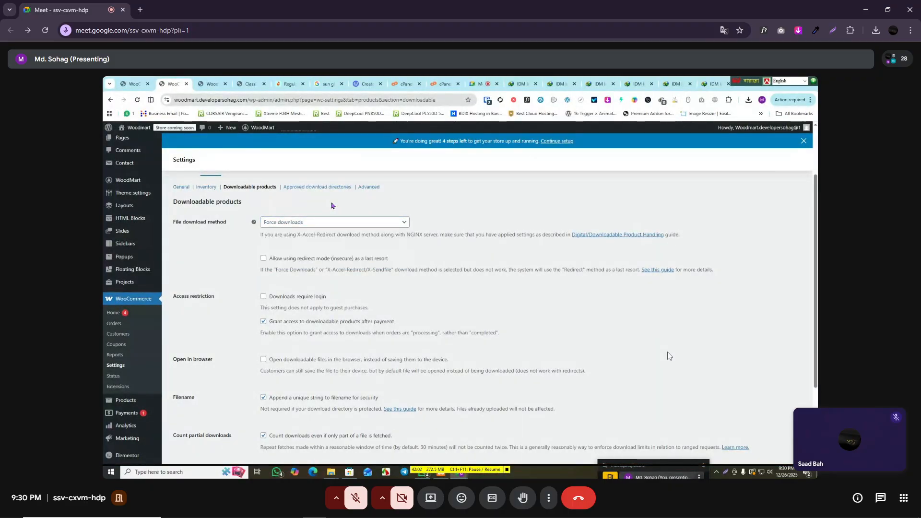
click(336, 226)
click(349, 206)
click(345, 221)
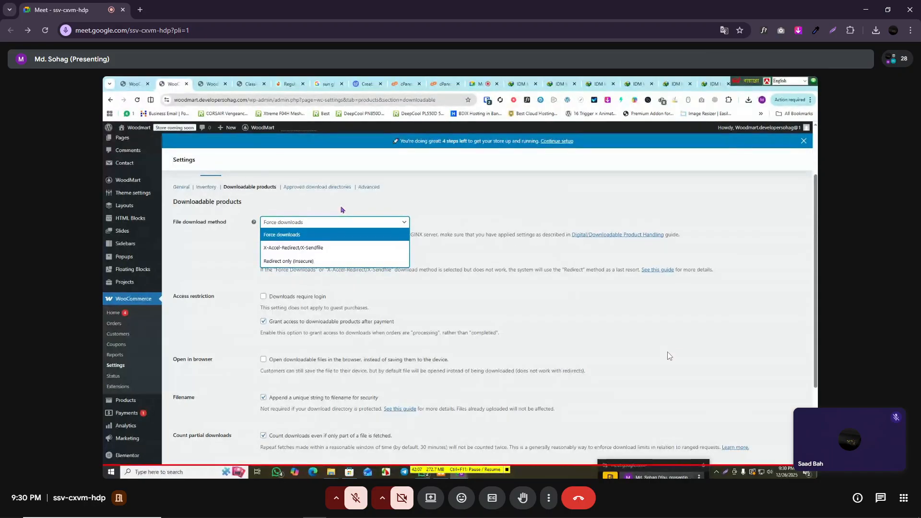
click(543, 234)
triple_click(543, 235)
click(335, 223)
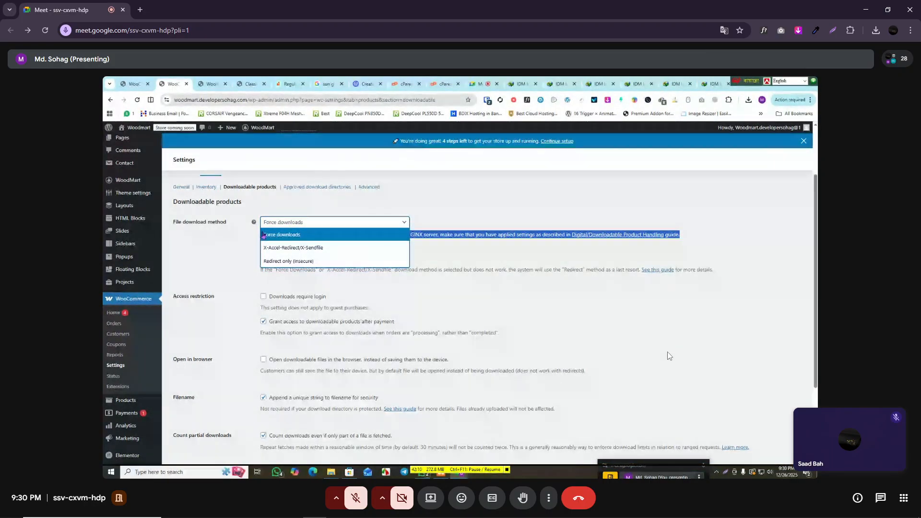
Step: Read the explanations of the download method and redirect mode, and look through the remaining downloadable products options
click(220, 255)
click(221, 254)
triple_click(327, 234)
triple_click(355, 269)
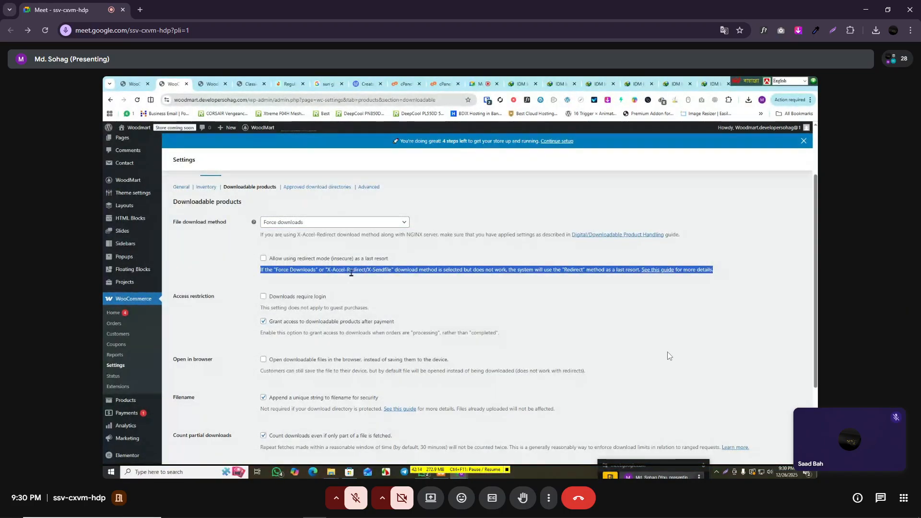
scroll(349, 346, down, 3)
scroll(284, 294, up, 5)
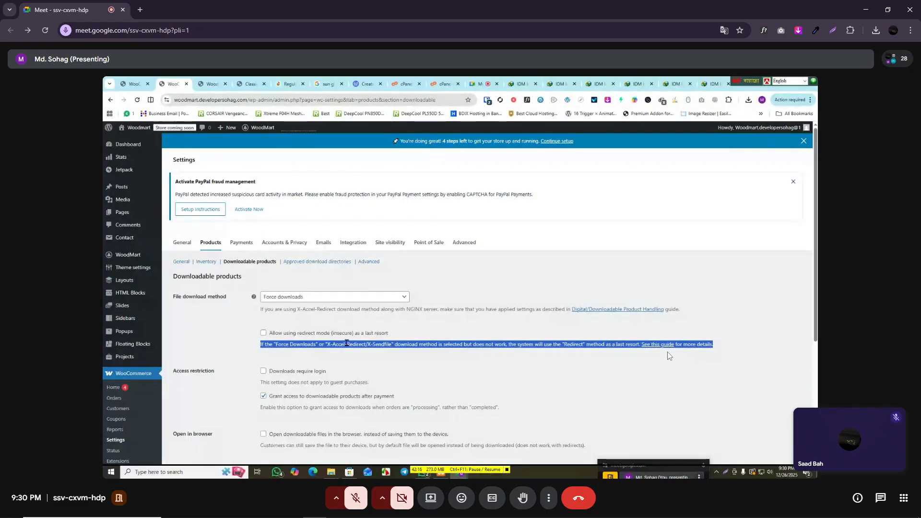
Step: View the approved download directories, followed by the Advanced section of the Products settings
triple_click(232, 276)
click(309, 300)
click(309, 305)
click(328, 264)
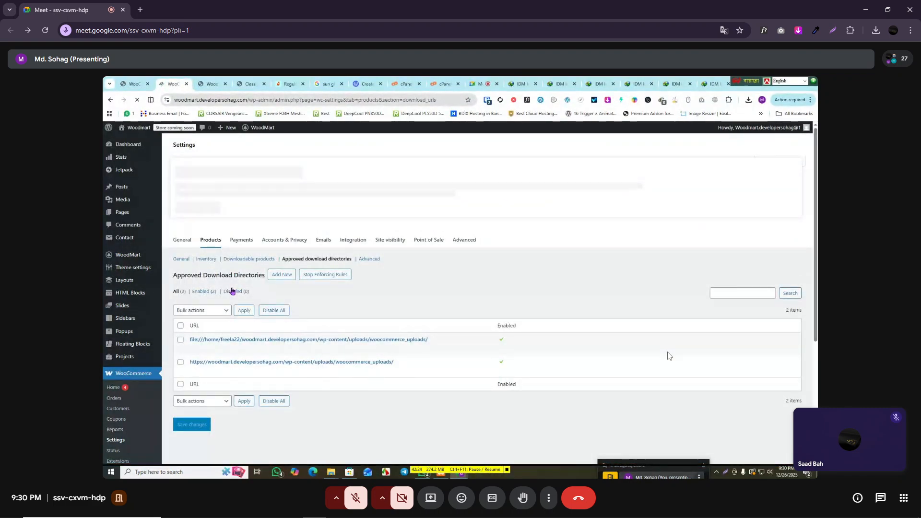
click(367, 261)
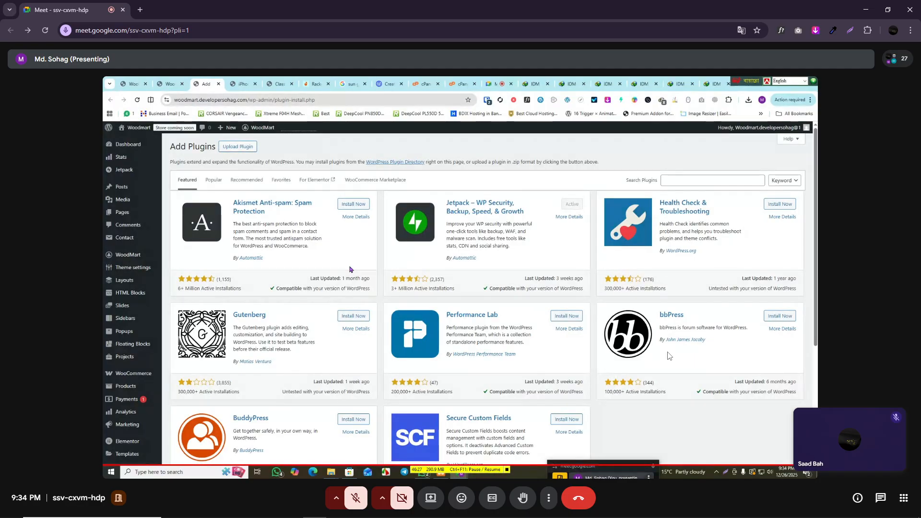
Step: Search the plugin directory for "bkash"
click(754, 180)
text(bksah)
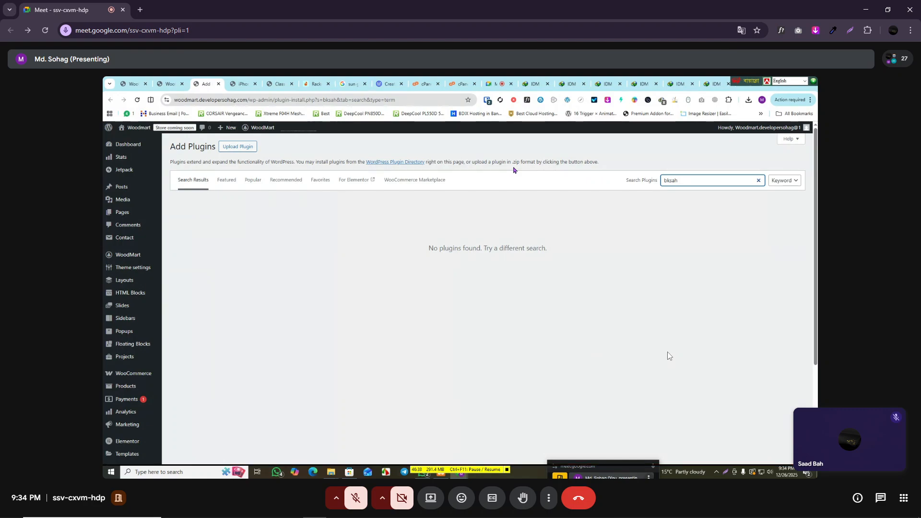
key(BackSpace)
text(b)
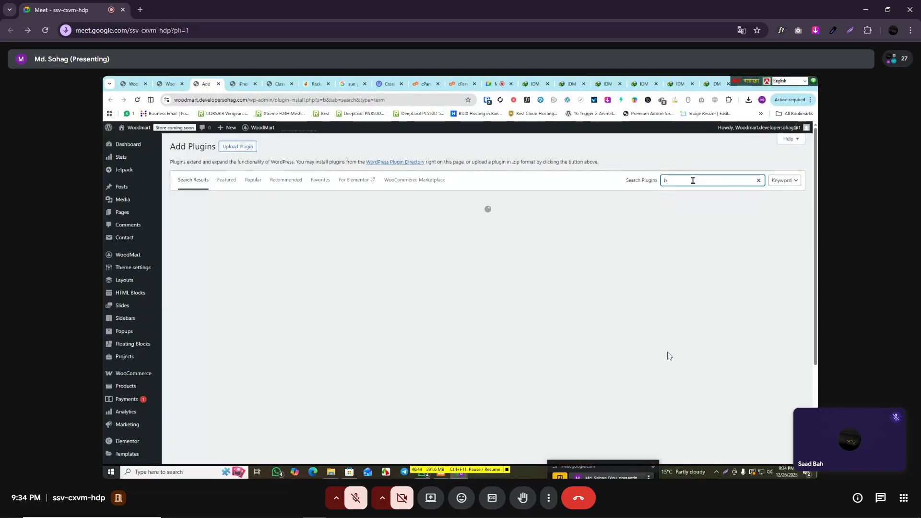
text(kash)
key(ctrl+a)
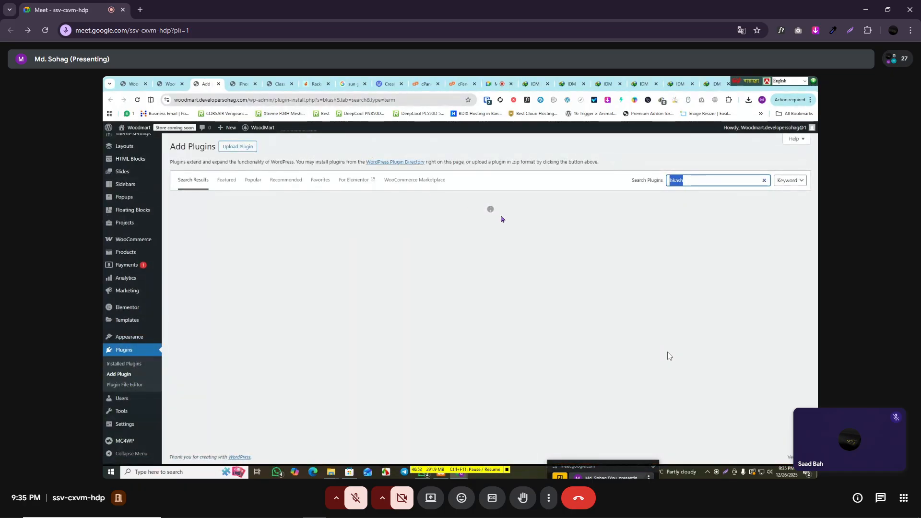
click(507, 470)
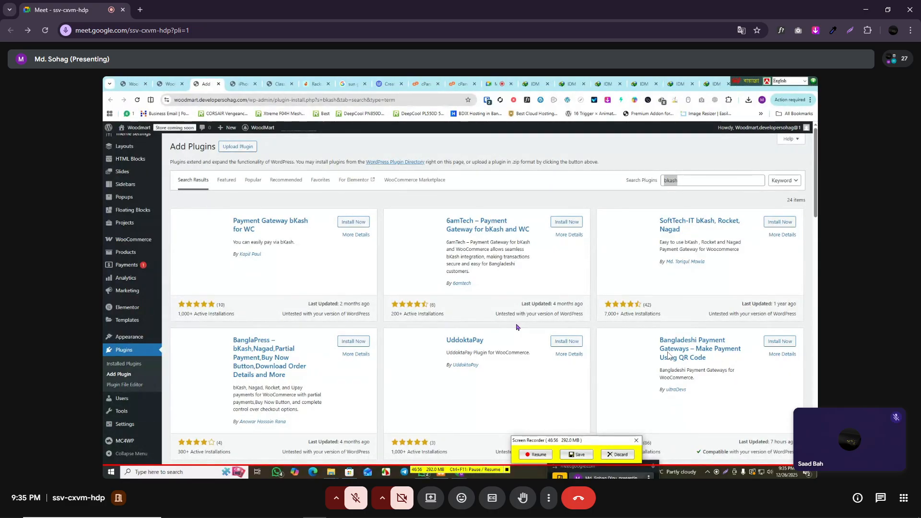
click(535, 455)
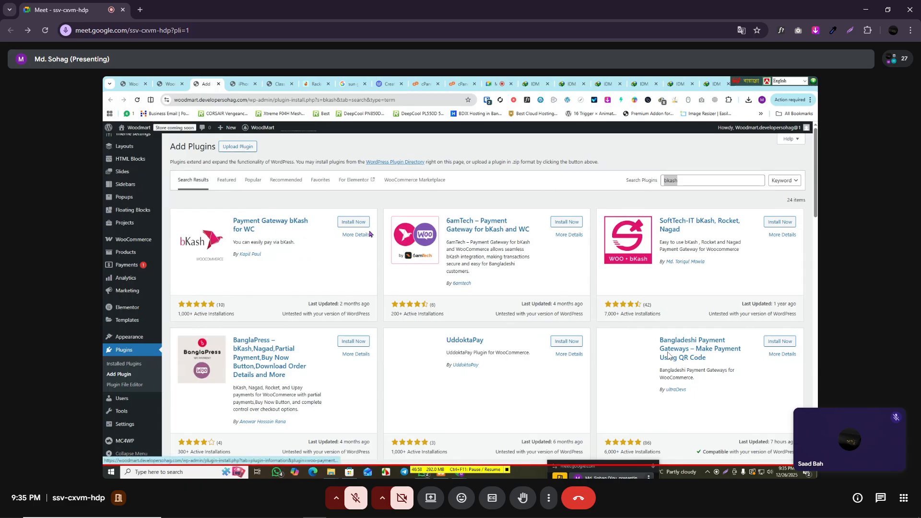
Step: Examine the active installations of the SoftTech-IT bKash, Rocket, Nagad plugin
double_click(628, 313)
click(631, 164)
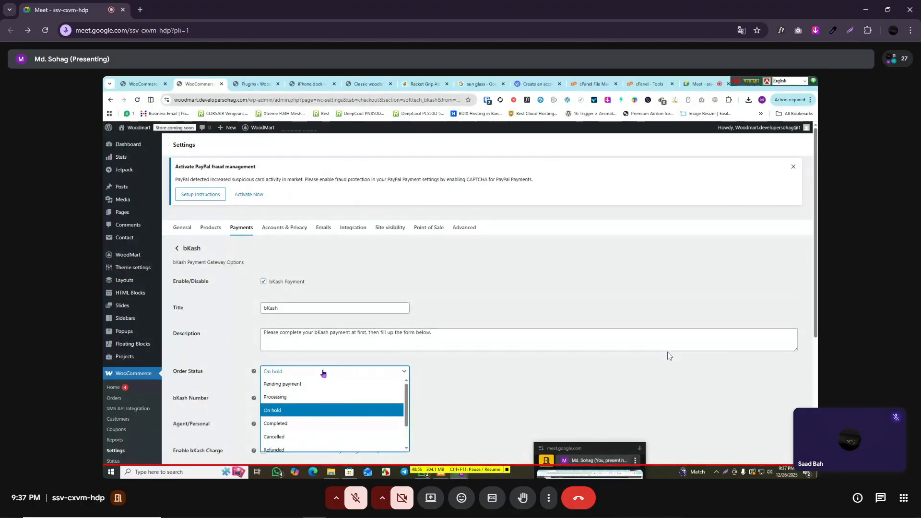
Step: View the order status options available for the bKash payment gateway
click(323, 373)
click(323, 374)
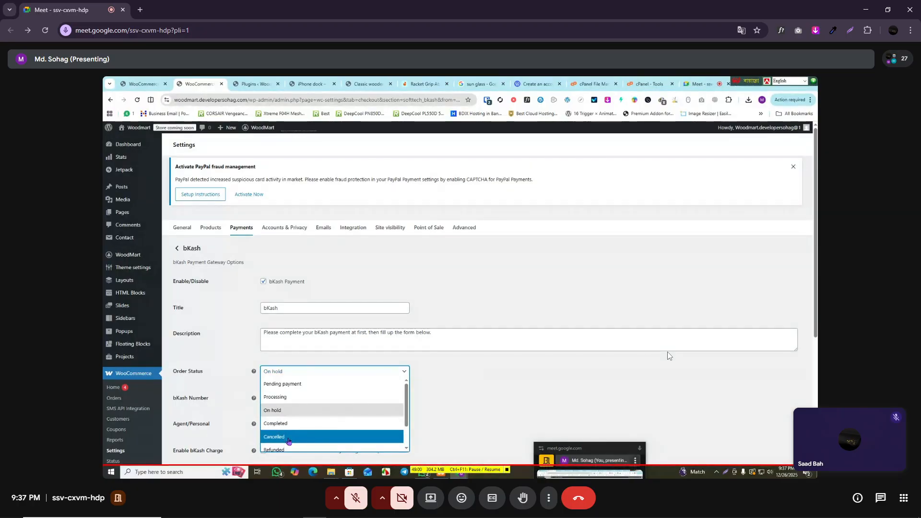
scroll(287, 444, down, 1)
click(234, 407)
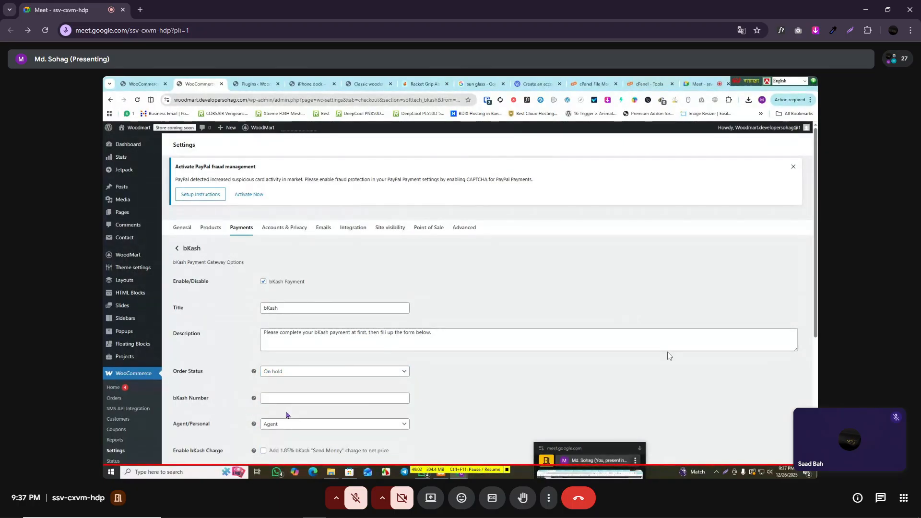
Step: Enter the merchant's phone number as the bKash number and set the account type to Personal
click(283, 403)
click(297, 417)
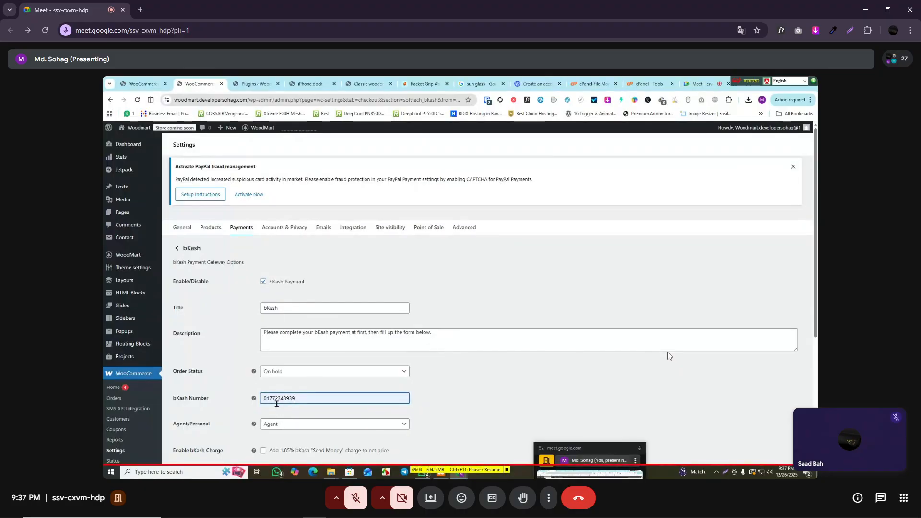
click(303, 429)
click(288, 411)
scroll(272, 345, down, 2)
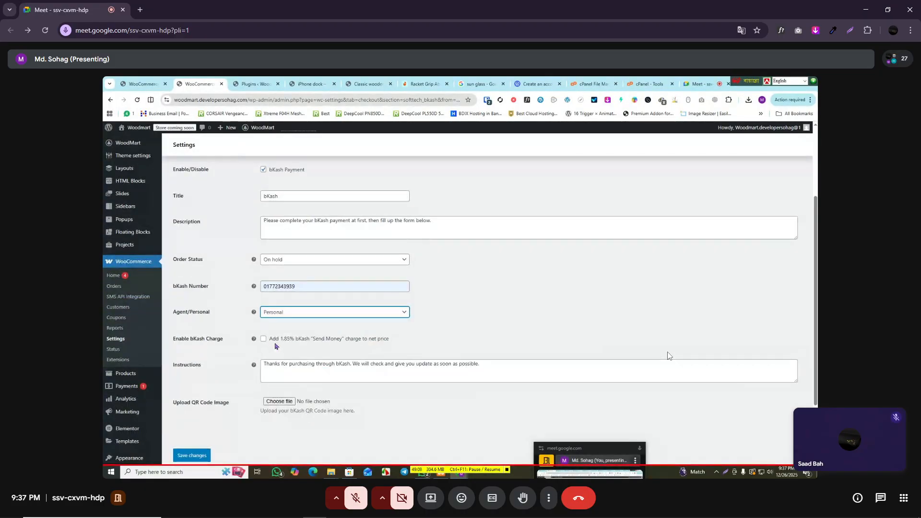
Step: Enable the 1.85% bKash "Send Money" charge and save the gateway settings
drag(280, 342, 291, 343)
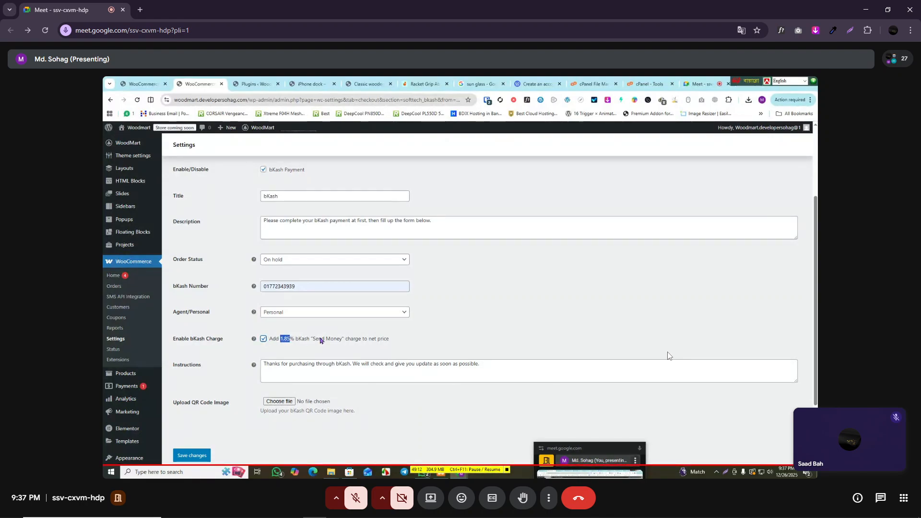
drag(172, 403, 234, 407)
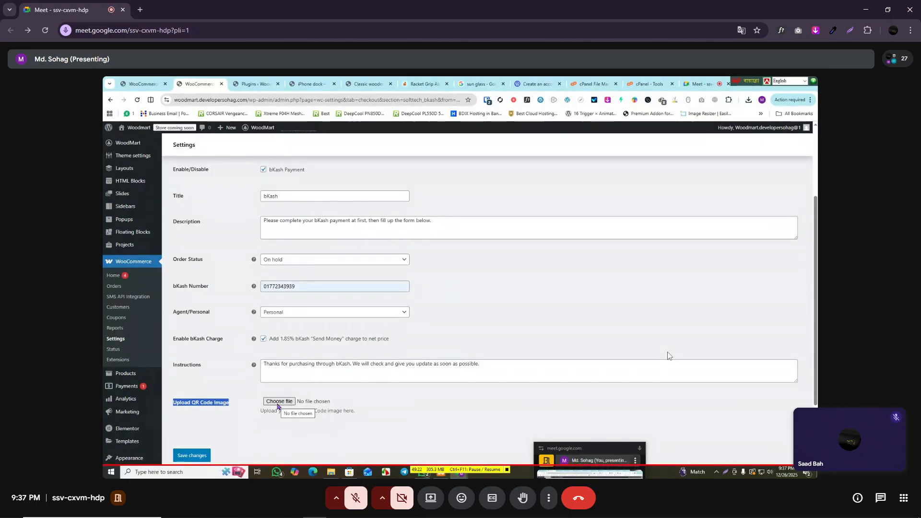
click(192, 456)
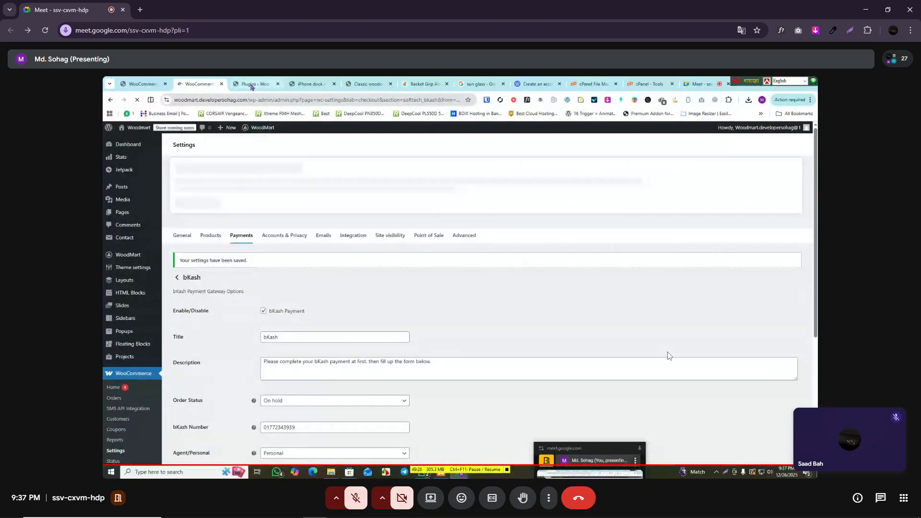
Step: Switch to the iPhone dock product page in the storefront and add the product to the cart
click(257, 83)
click(301, 83)
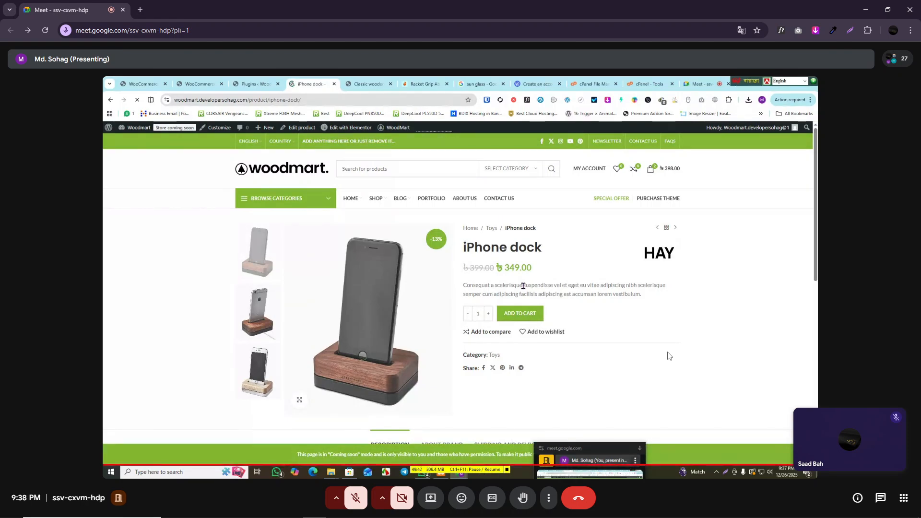
click(526, 310)
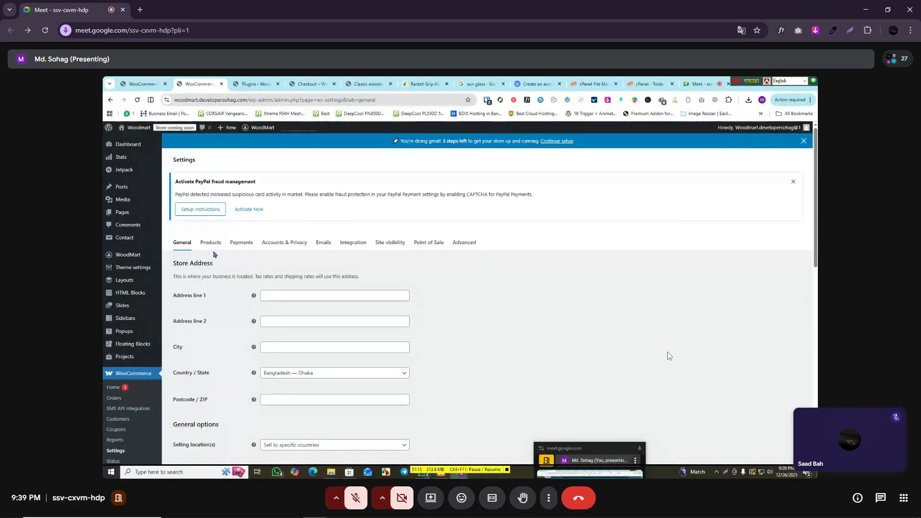
Step: Read through the WooCommerce settings section names, the store address note and the PayPal fraud management notice
mouse_move(172, 244)
mouse_down()
mouse_move(494, 247)
mouse_move(171, 245)
mouse_up()
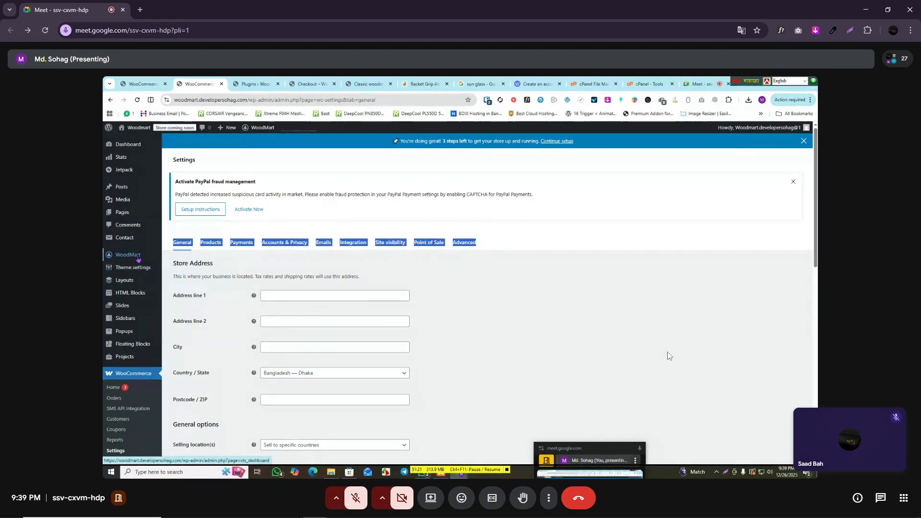
click(168, 245)
drag(525, 250, 176, 246)
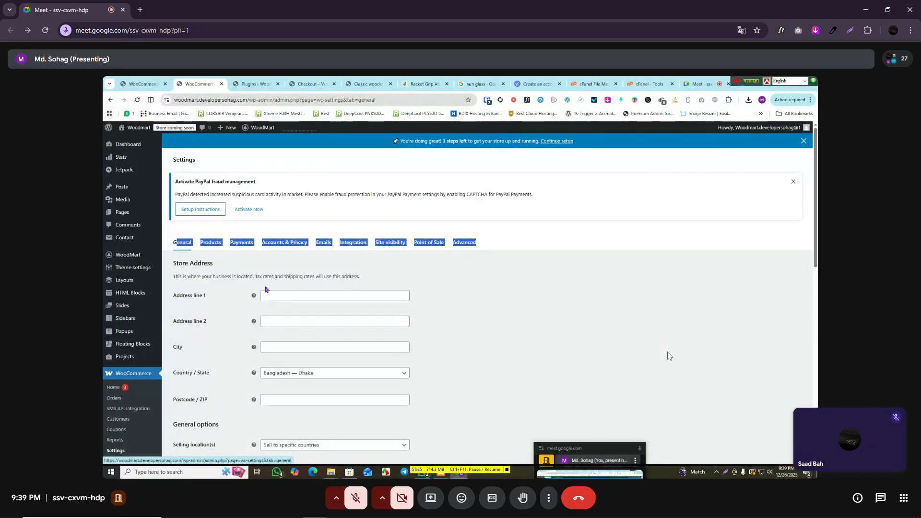
click(268, 277)
triple_click(270, 276)
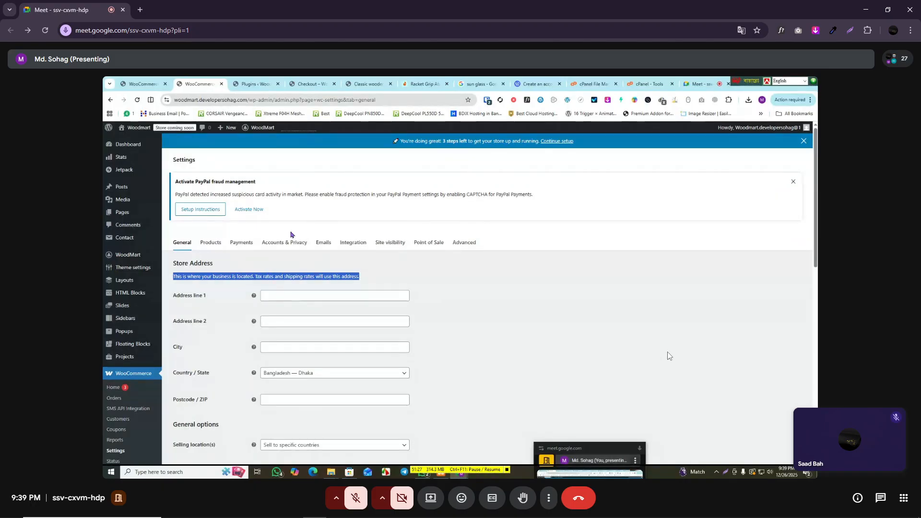
triple_click(365, 195)
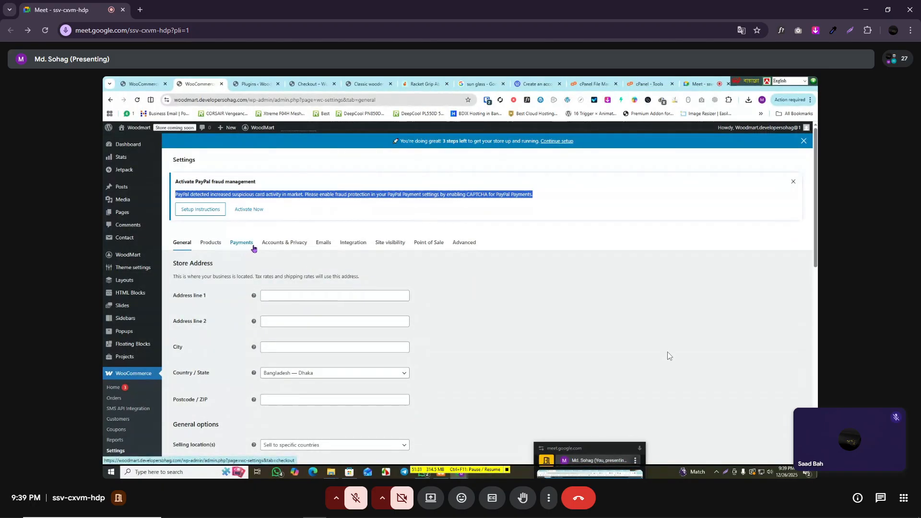
Step: Open the Accounts & Privacy settings and review the guest checkout, account creation and personal data retention options
click(274, 248)
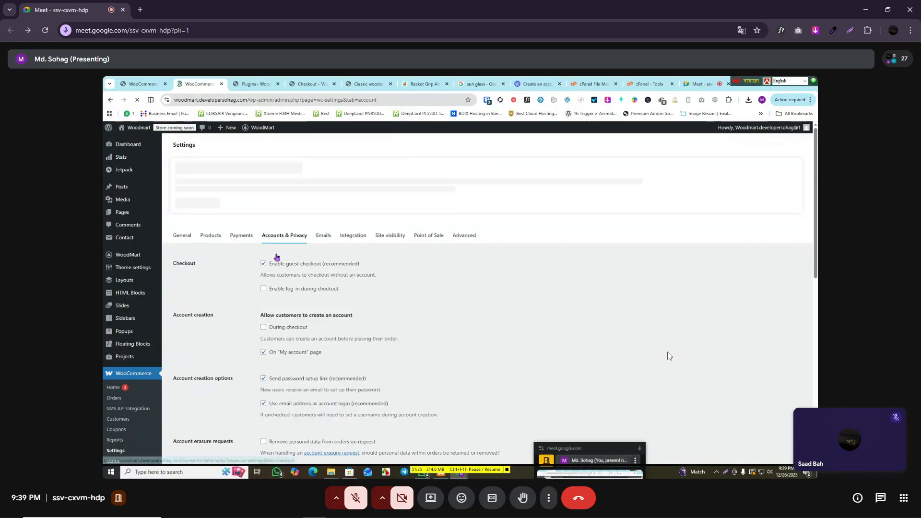
scroll(246, 325, down, 10)
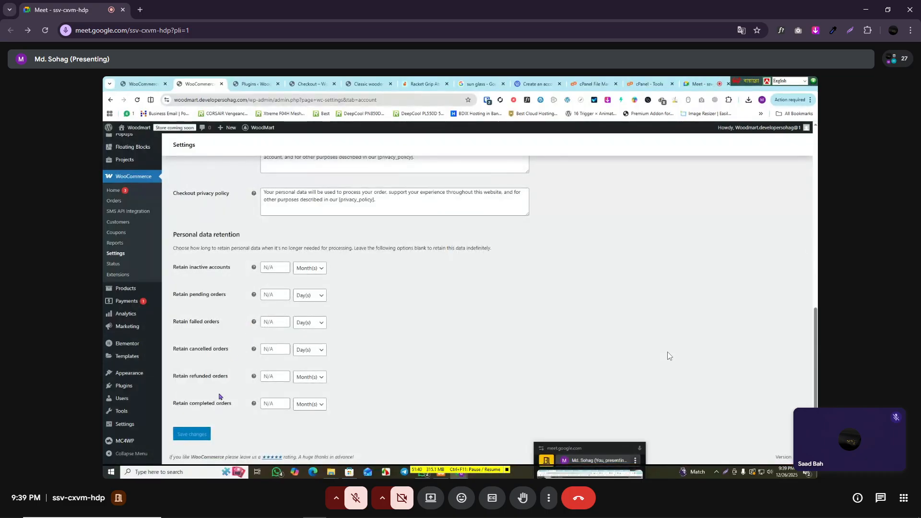
scroll(221, 391, up, 10)
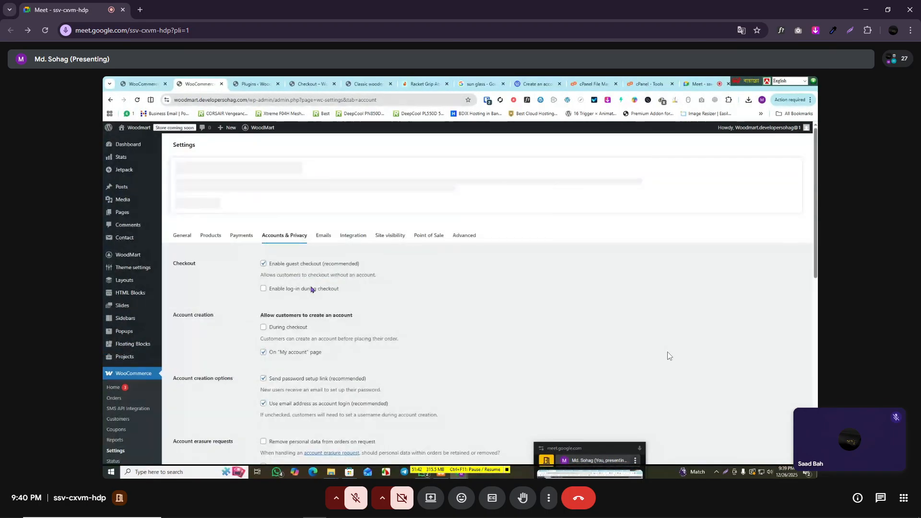
double_click(178, 264)
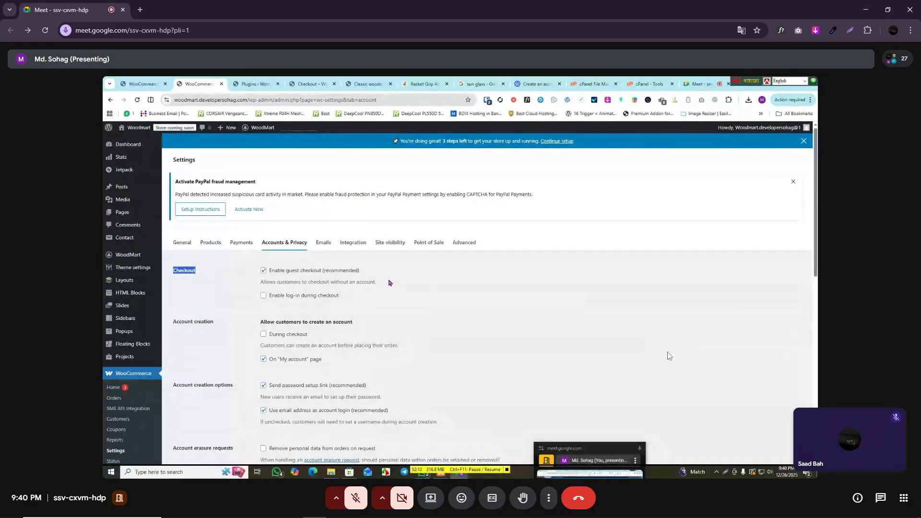
scroll(415, 293, down, 2)
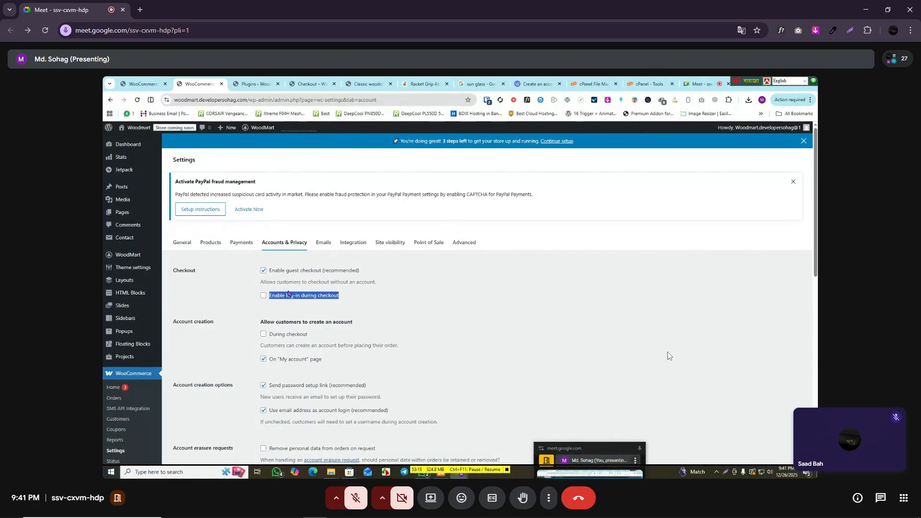
drag(361, 271, 271, 273)
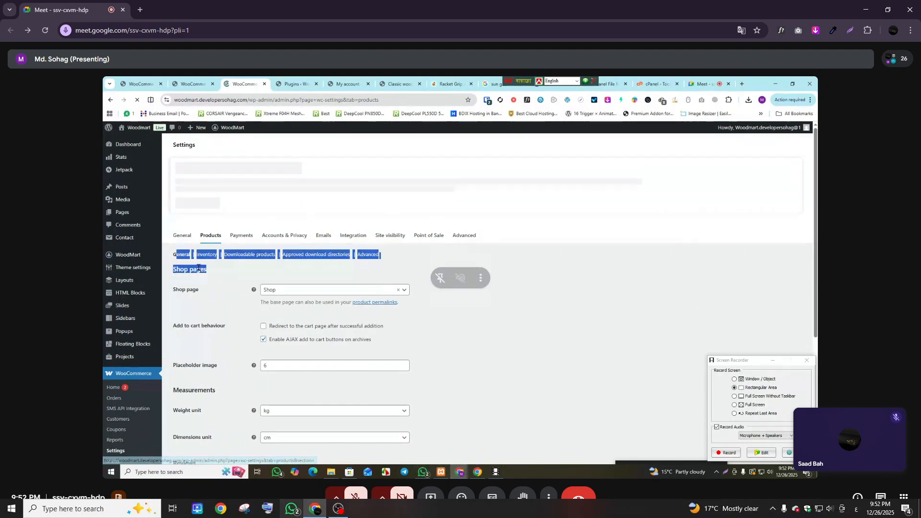
mouse_move(338, 513)
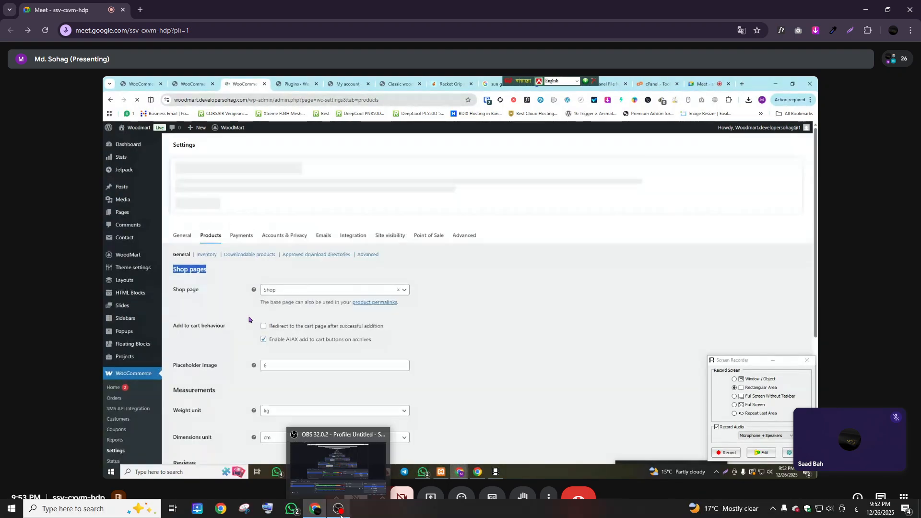